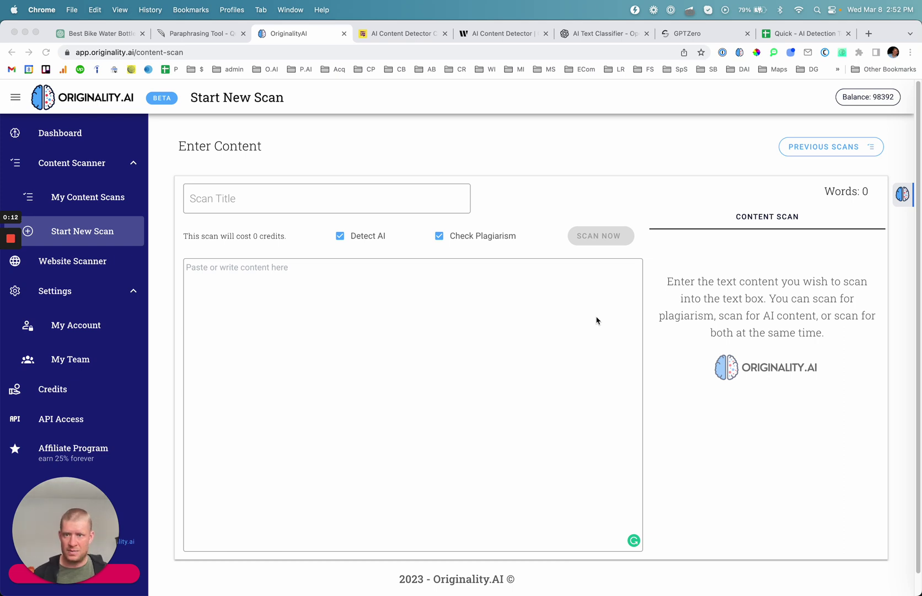
Switch to ChatGPT and submit the prompt "create an article titled the best mountain bike water bottle".
{"action": "left_click", "coordinate": [199, 34]}
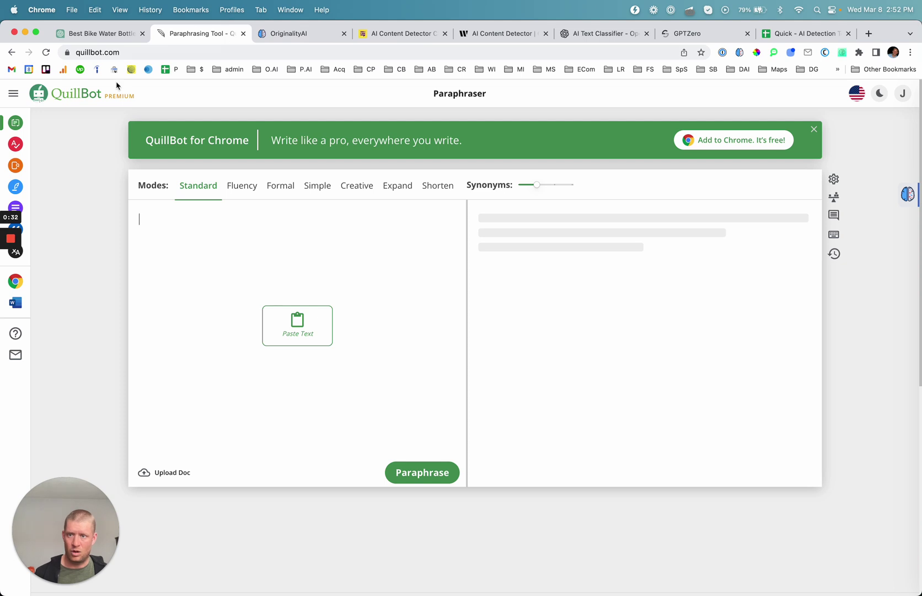
{"action": "left_click", "coordinate": [100, 34]}
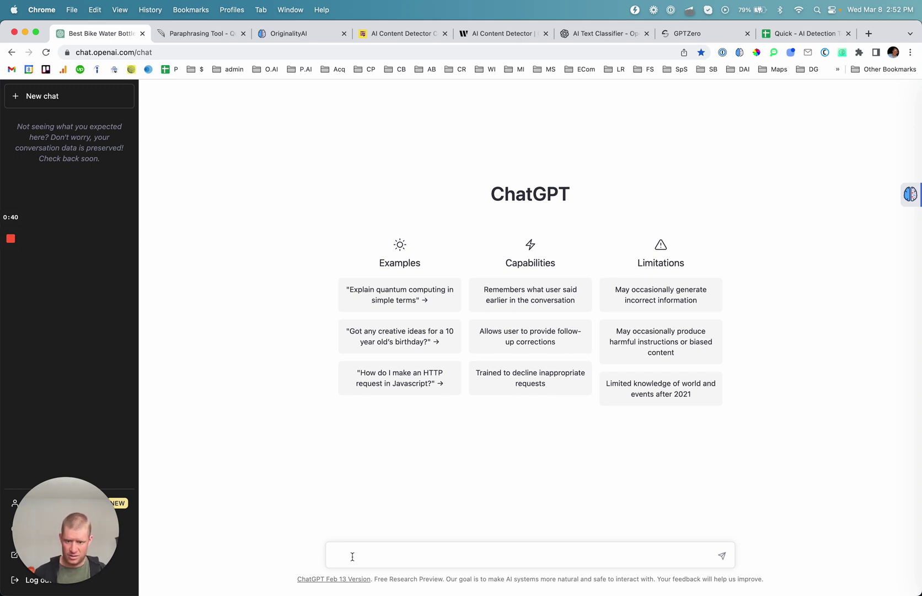
{"action": "type", "text": "create an artic"}
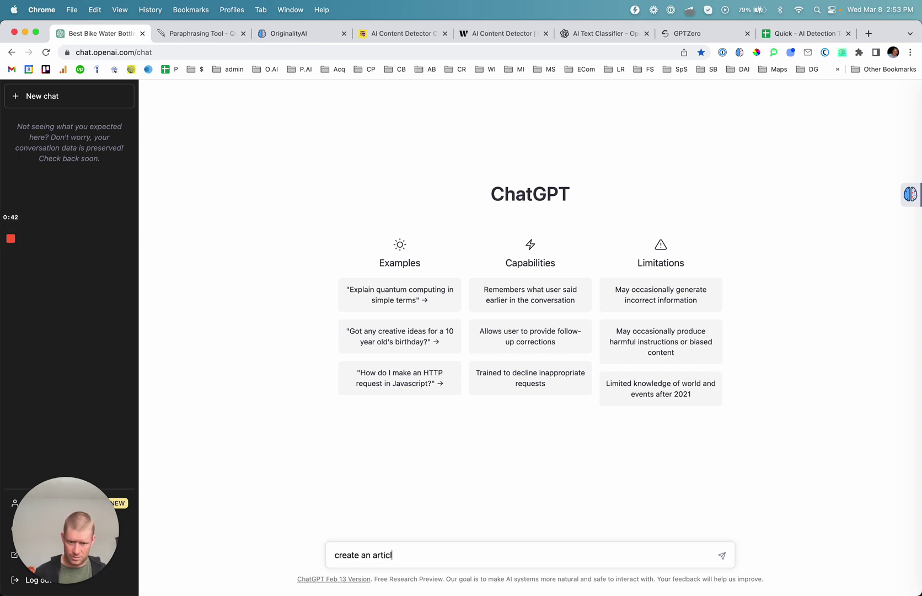
{"action": "type", "text": "le titled the bes"}
{"action": "key", "text": "BackSpace"}
{"action": "type", "text": "d t"}
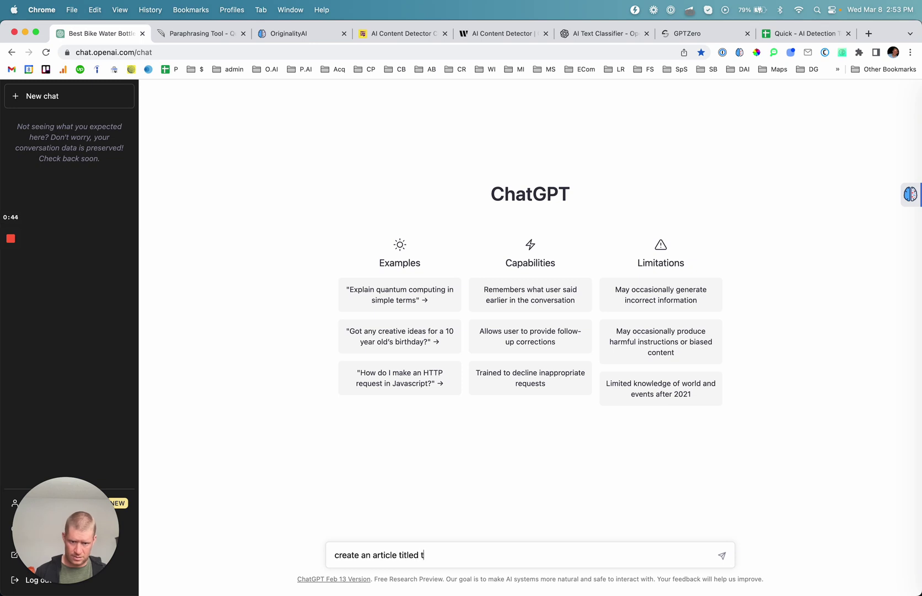
{"action": "type", "text": "he best bi"}
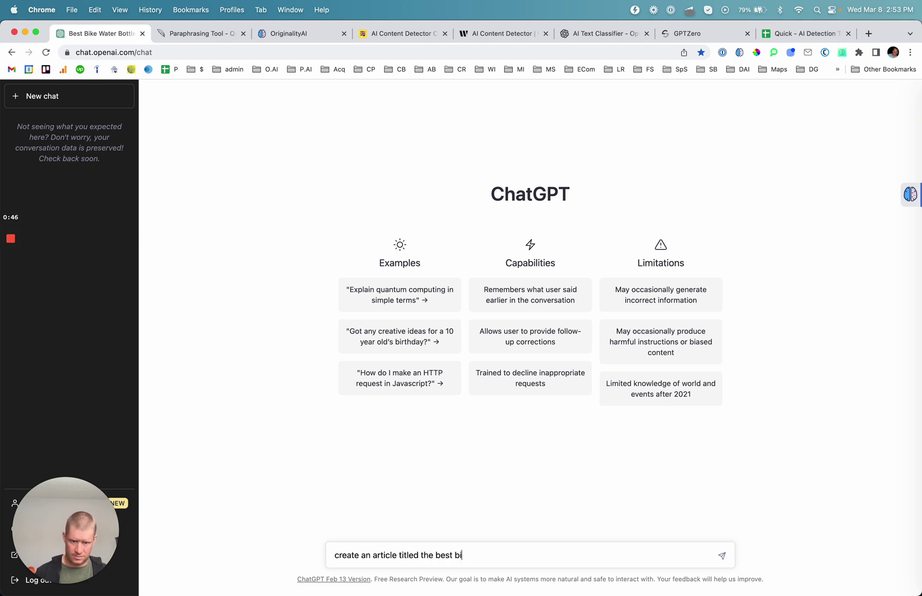
{"action": "key", "text": "BackSpace"}
{"action": "key", "text": "BackSpace"}
{"action": "type", "text": "mountain bik"}
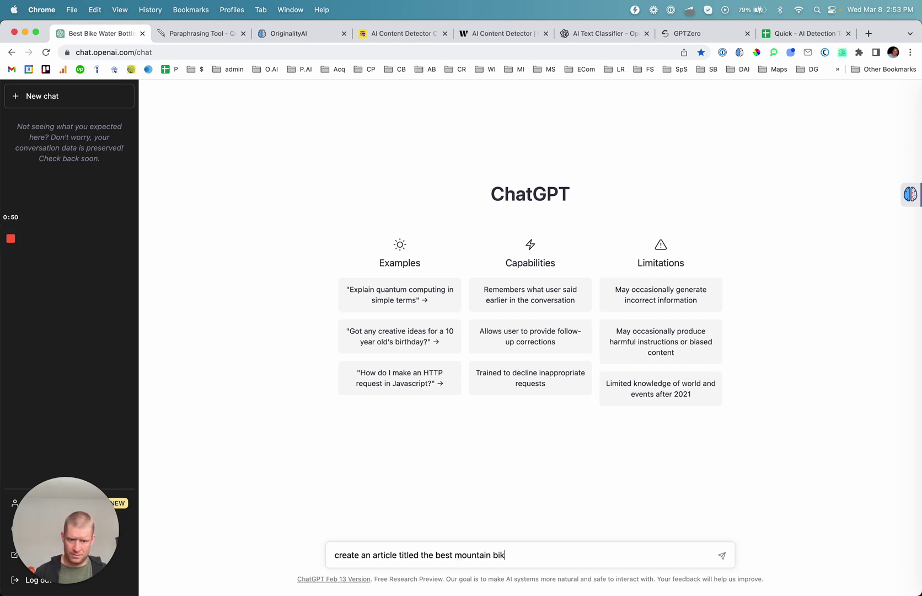
{"action": "type", "text": "e water bottle"}
{"action": "key", "text": "Return"}
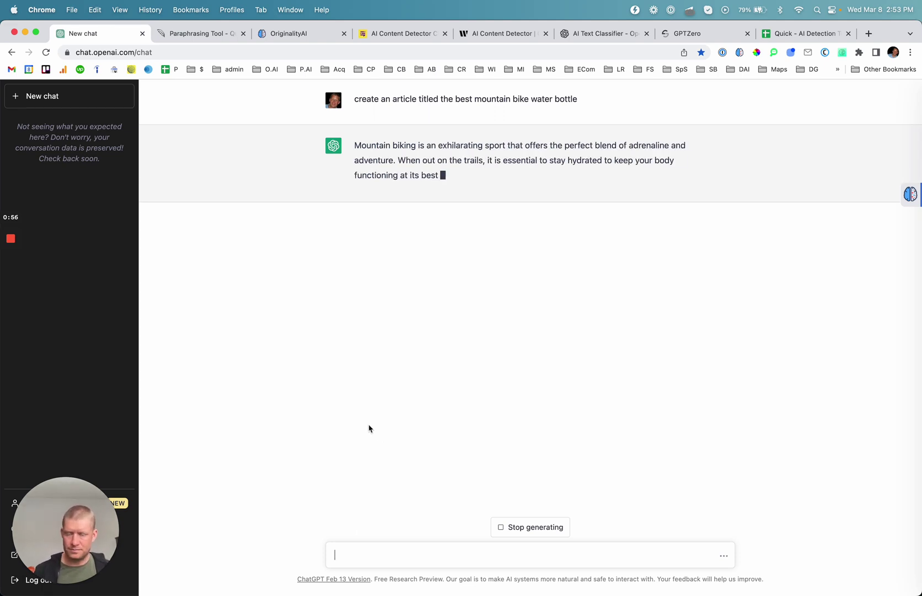
Copy the generated article from its opening paragraph through the conclusion sentence ending in "mountain bikers.".
{"action": "mouse_move", "coordinate": [14, 279]}
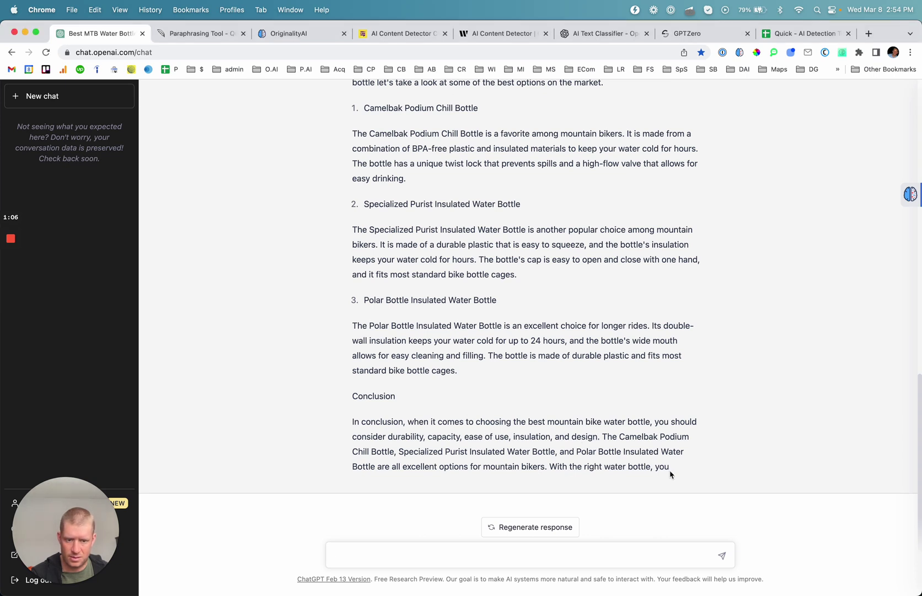
{"action": "left_click_drag", "start_coordinate": [678, 469], "coordinate": [531, 418]}
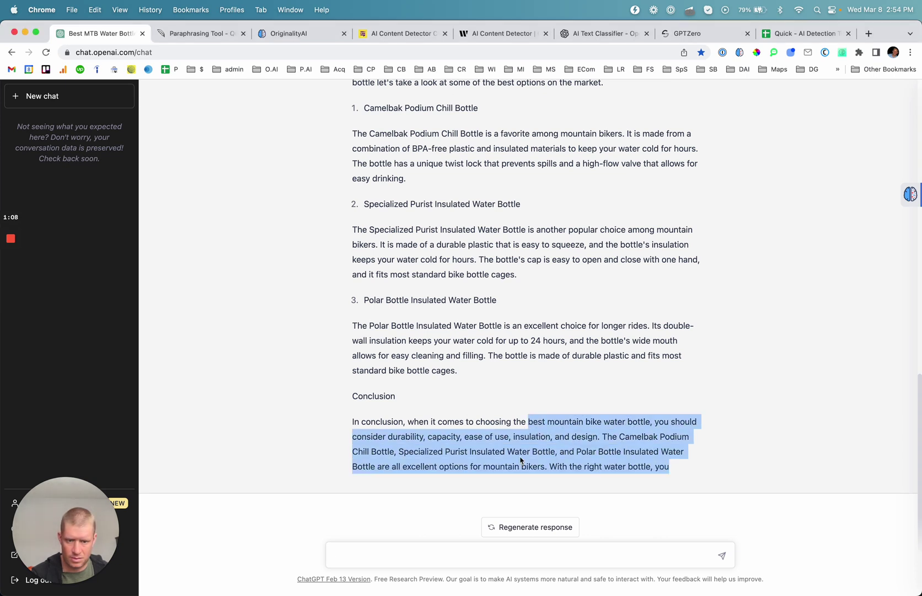
{"action": "left_click", "coordinate": [543, 466]}
{"action": "left_click_drag", "start_coordinate": [546, 469], "coordinate": [352, 149]}
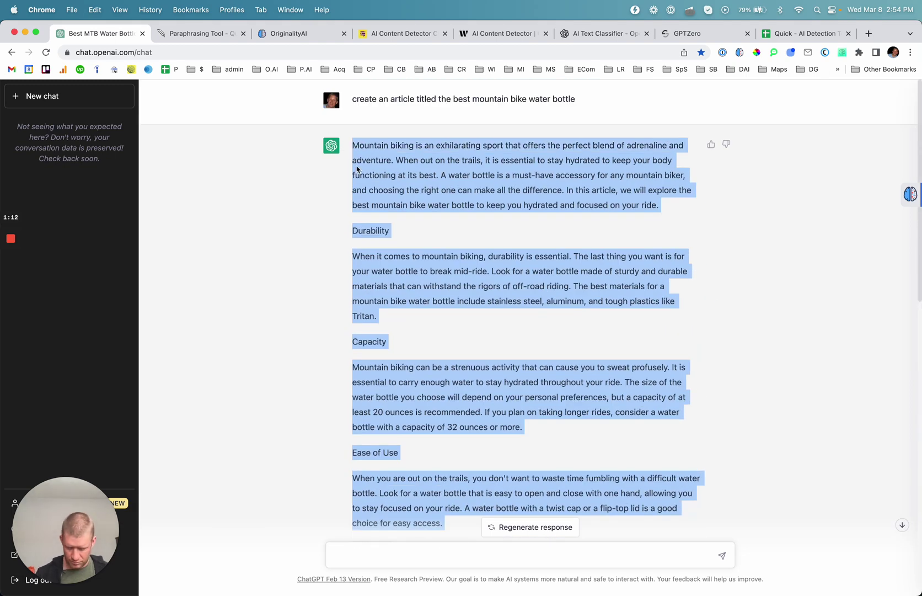
Switch to Originality.AI, paste the article as scan content, and scan it for AI only, with Check Plagiarism off.
{"action": "left_click", "coordinate": [212, 34]}
{"action": "left_click", "coordinate": [290, 34]}
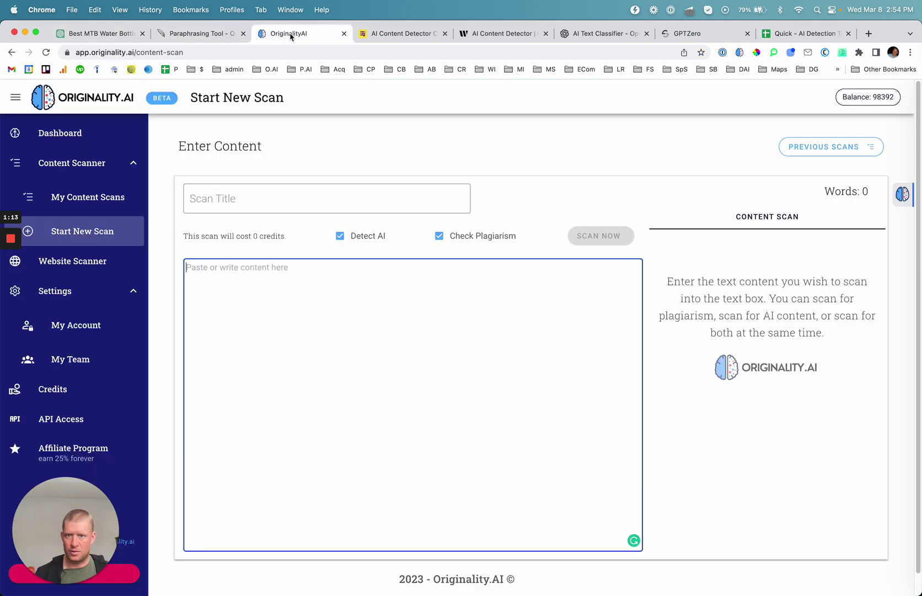
{"action": "left_click", "coordinate": [266, 290]}
{"action": "key", "text": "super+v"}
{"action": "left_click", "coordinate": [430, 236]}
{"action": "left_click", "coordinate": [589, 236]}
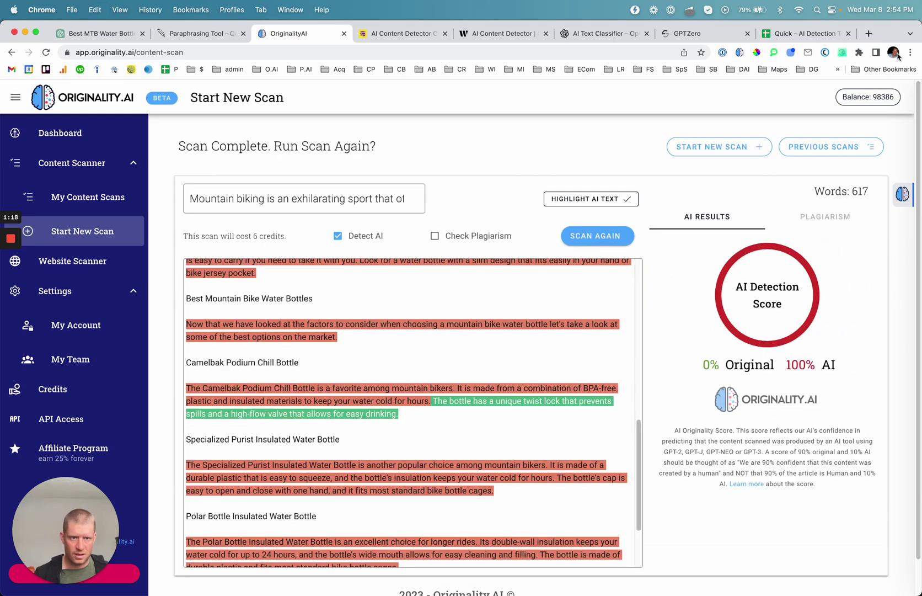
Switch to the AI Detection Test spreadsheet, enter 100% for Originality.AI in the ChatGPT Article row, and fill that cell green.
{"action": "left_click", "coordinate": [806, 34]}
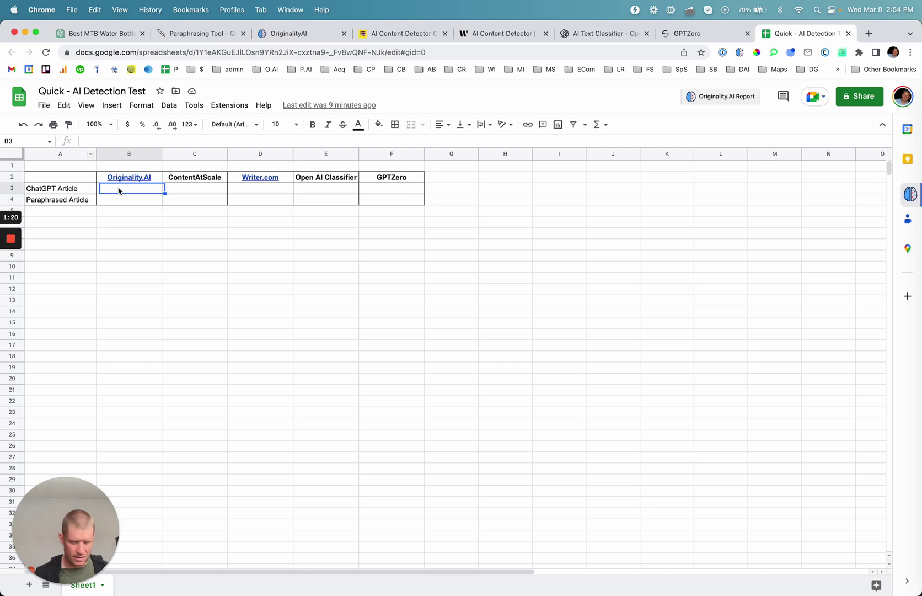
{"action": "type", "text": "100"}
{"action": "key", "text": "Return"}
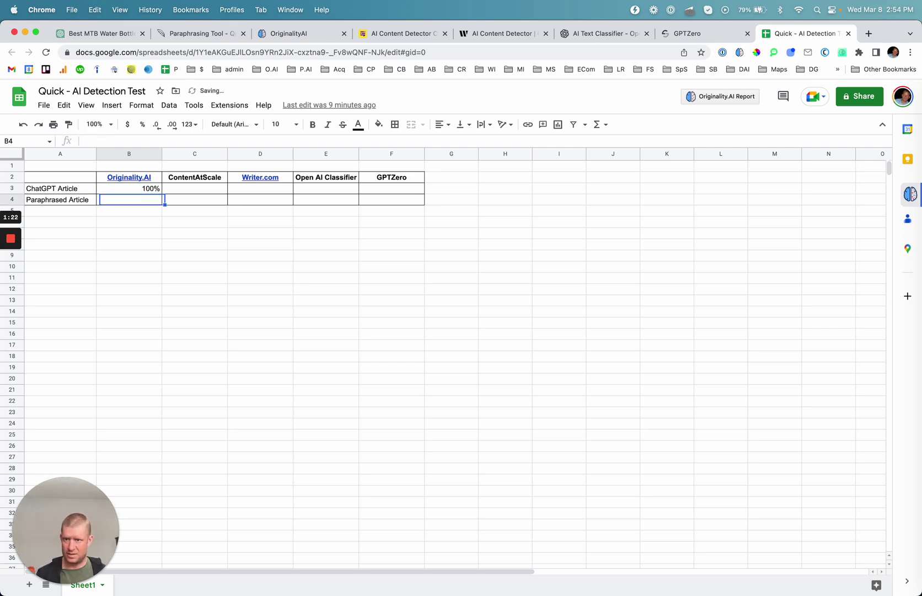
{"action": "key", "text": "Up"}
{"action": "left_click", "coordinate": [379, 124]}
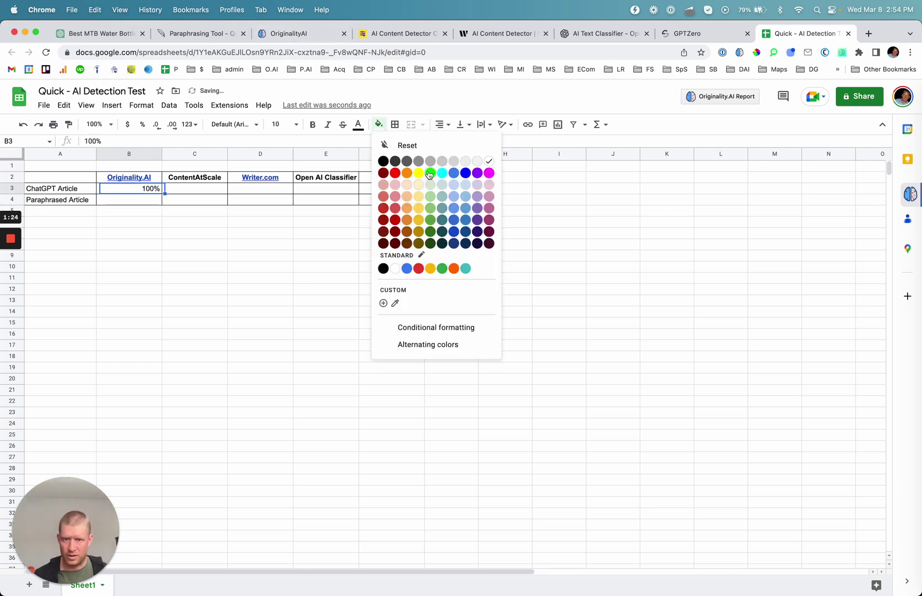
{"action": "left_click", "coordinate": [430, 173]}
{"action": "left_click", "coordinate": [225, 235]}
Switch to the Content at Scale AI Detector, paste the article, and check it for AI content.
{"action": "left_click", "coordinate": [378, 34]}
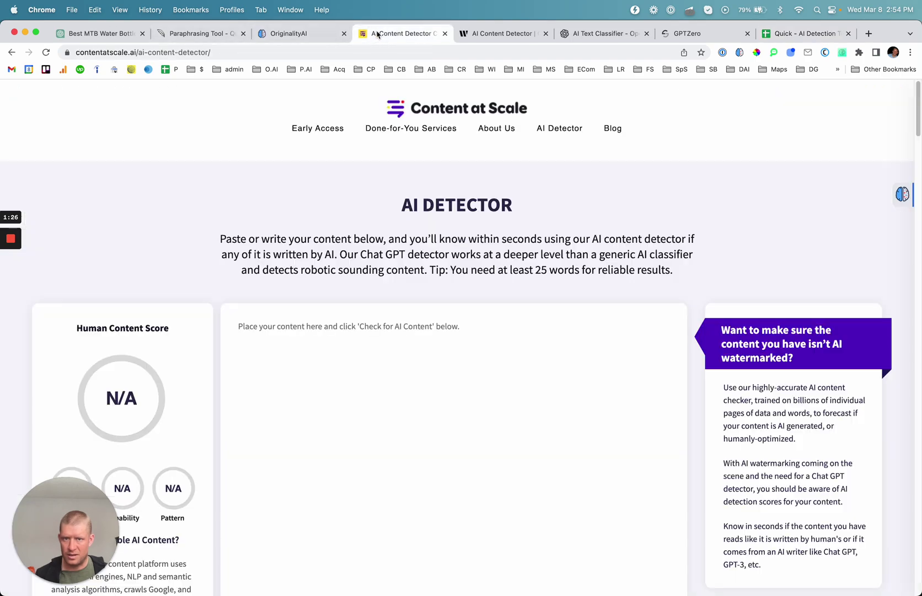
{"action": "key", "text": "super+v"}
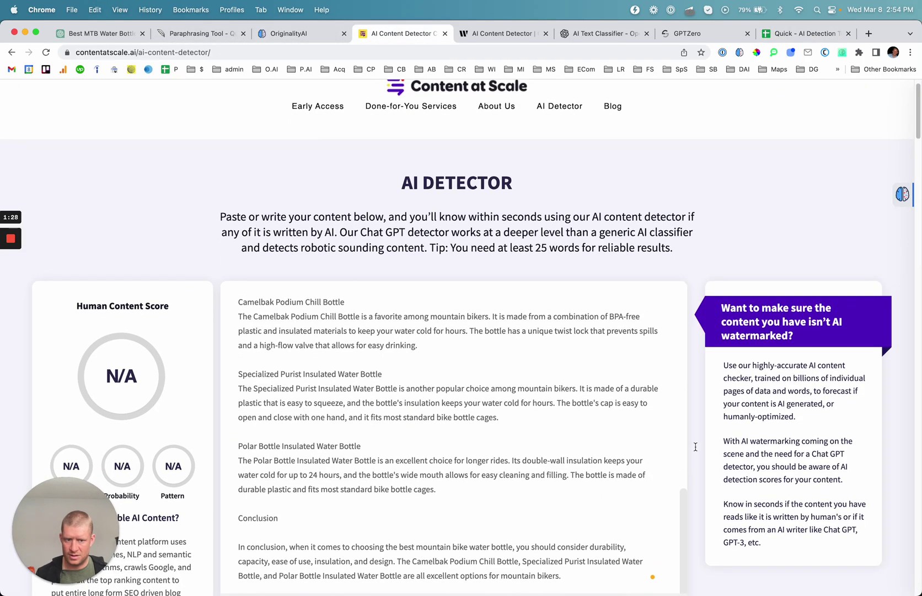
{"action": "scroll", "coordinate": [492, 378], "scroll_direction": "down", "scroll_amount": 10}
{"action": "scroll", "coordinate": [492, 378], "scroll_direction": "up", "scroll_amount": 4}
{"action": "left_click", "coordinate": [468, 421]}
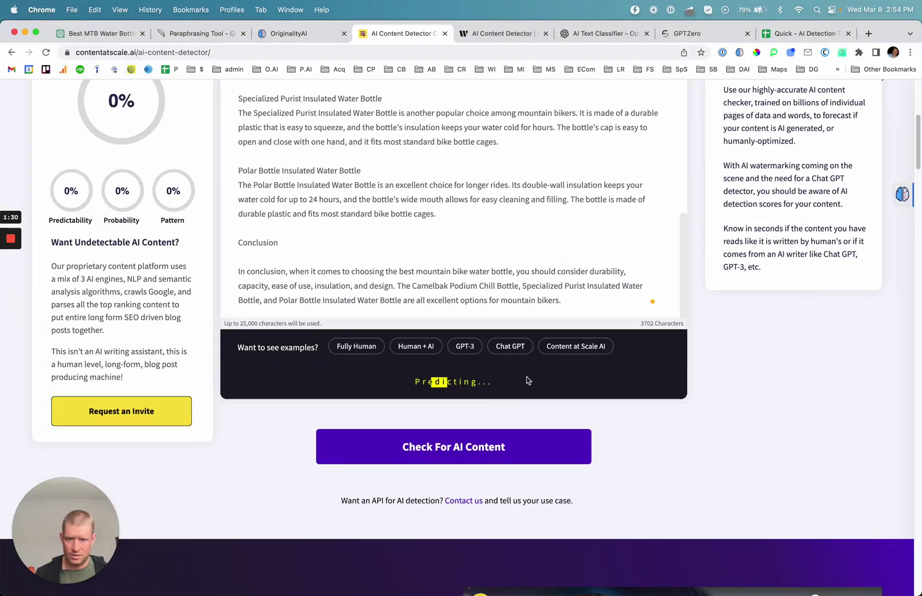
{"action": "scroll", "coordinate": [515, 424], "scroll_direction": "down", "scroll_amount": 4}
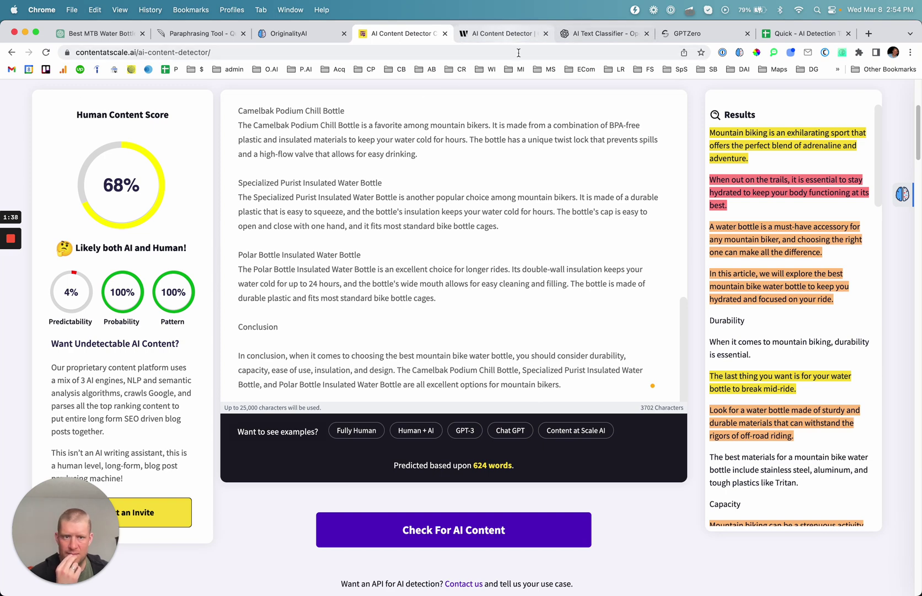
{"action": "scroll", "coordinate": [449, 183], "scroll_direction": "up", "scroll_amount": 5}
In the spreadsheet, enter 68% for ContentAtScale in the ChatGPT Article row and fill that cell yellow.
{"action": "left_click", "coordinate": [799, 33]}
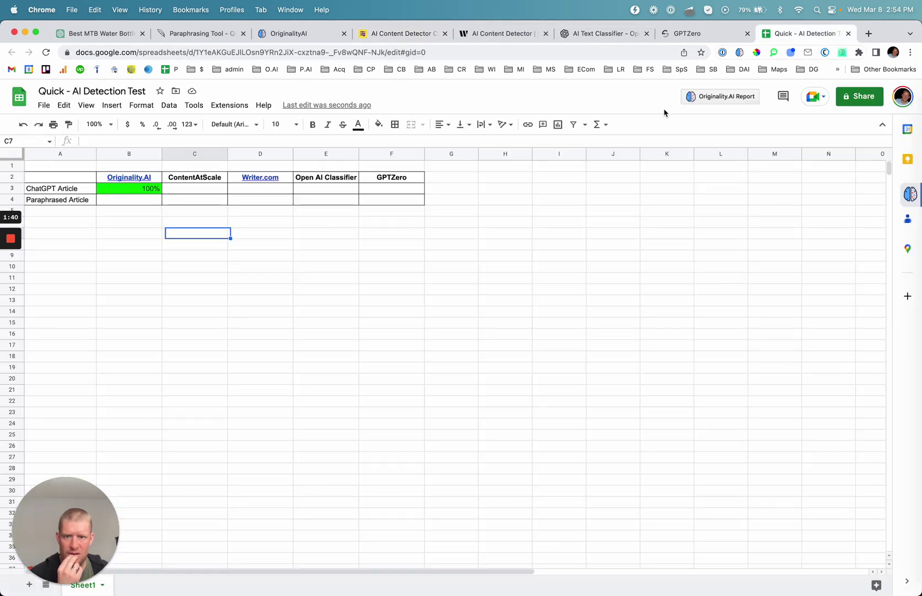
{"action": "left_click", "coordinate": [205, 184]}
{"action": "type", "text": "68"}
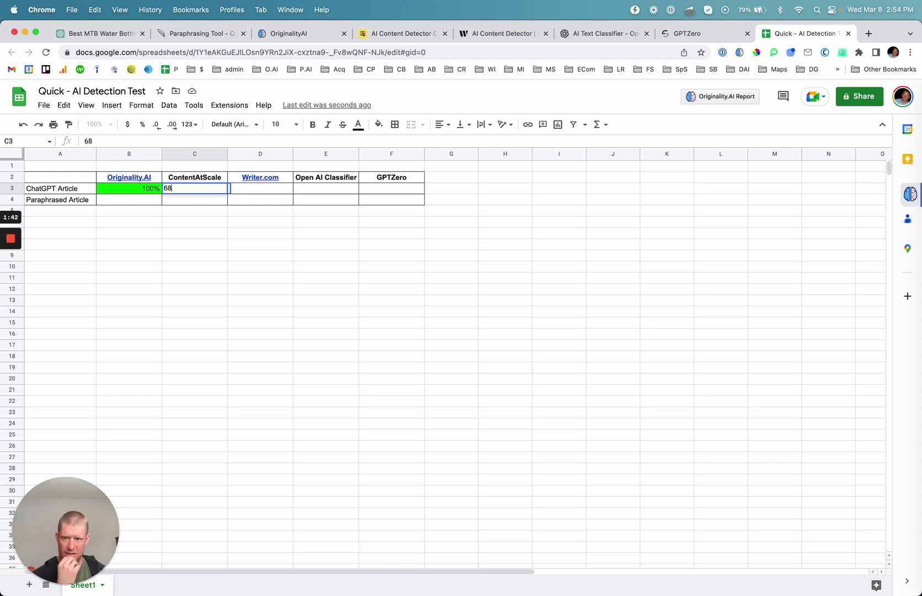
{"action": "key", "text": "Return"}
{"action": "key", "text": "Up"}
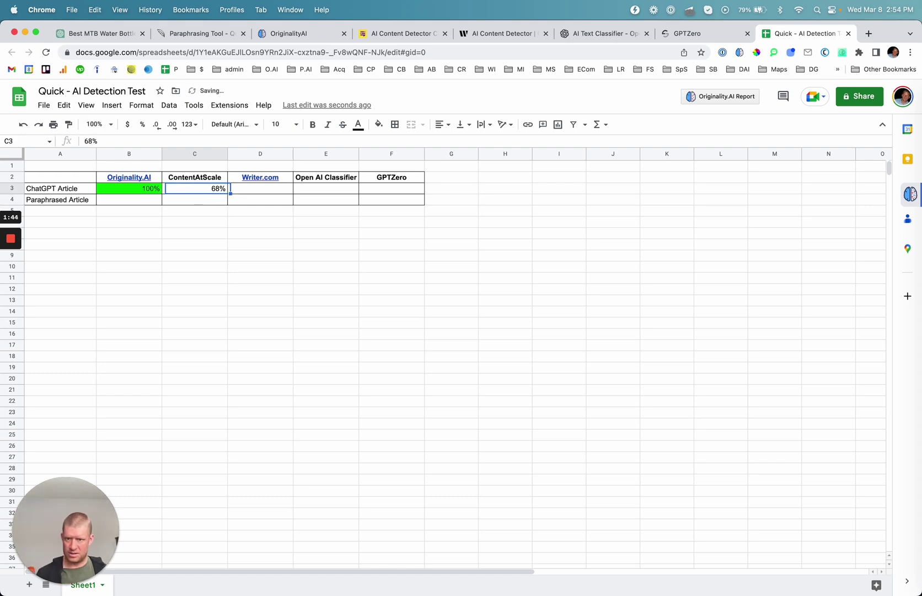
{"action": "left_click", "coordinate": [379, 125]}
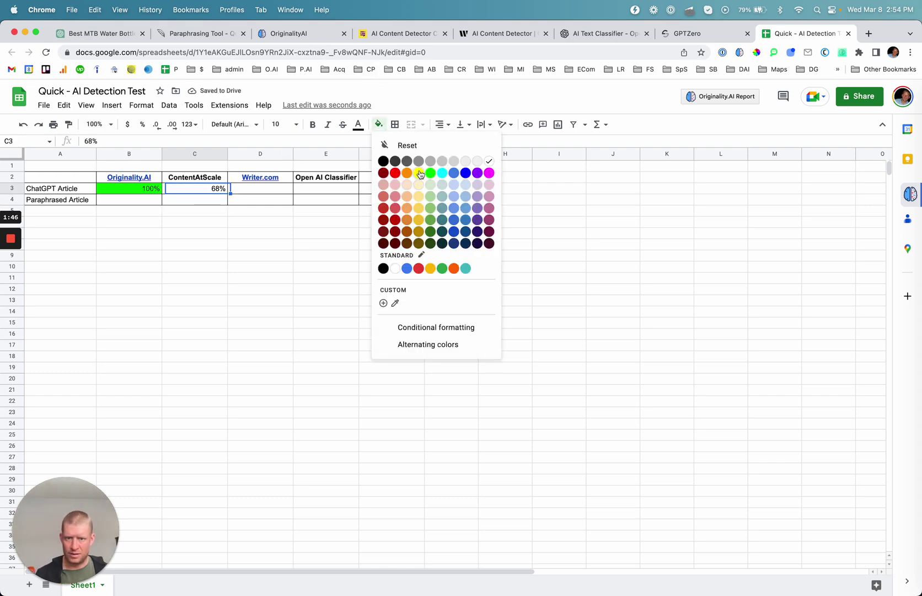
{"action": "left_click", "coordinate": [417, 172]}
Switch to Writer's AI Content Detector and paste the copied article as the text to check.
{"action": "left_click", "coordinate": [485, 35]}
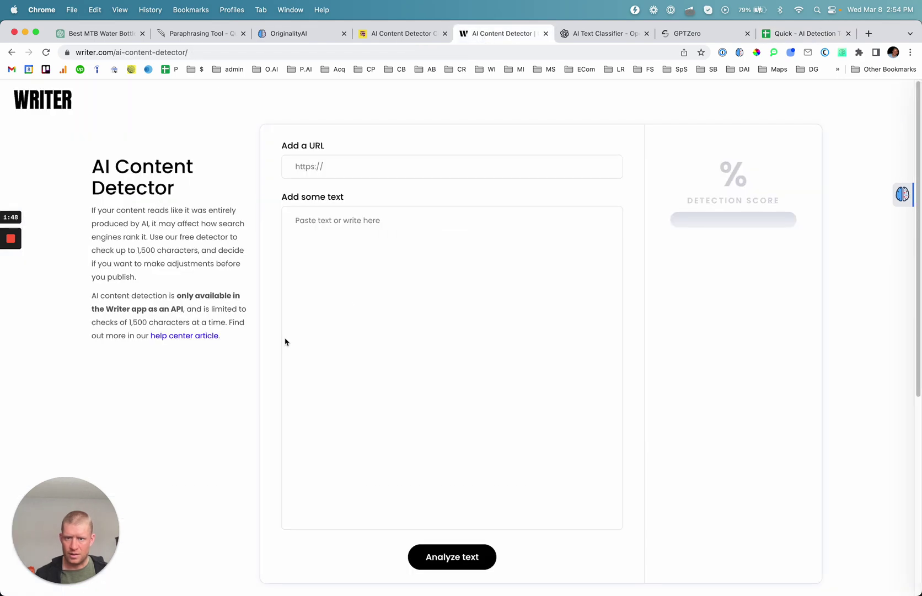
{"action": "left_click", "coordinate": [348, 256]}
{"action": "key", "text": "super+v"}
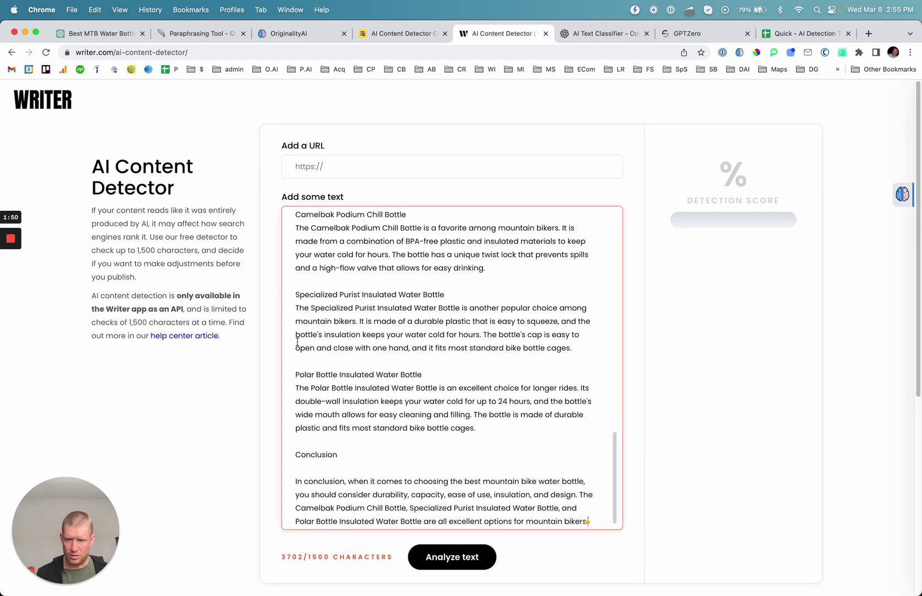
Trim the article to under 1,500 characters, ending at "stay focused on your ride.", and analyze the text.
{"action": "left_click_drag", "start_coordinate": [305, 283], "coordinate": [422, 552]}
{"action": "key", "text": "BackSpace"}
{"action": "scroll", "coordinate": [421, 381], "scroll_direction": "up", "scroll_amount": 5}
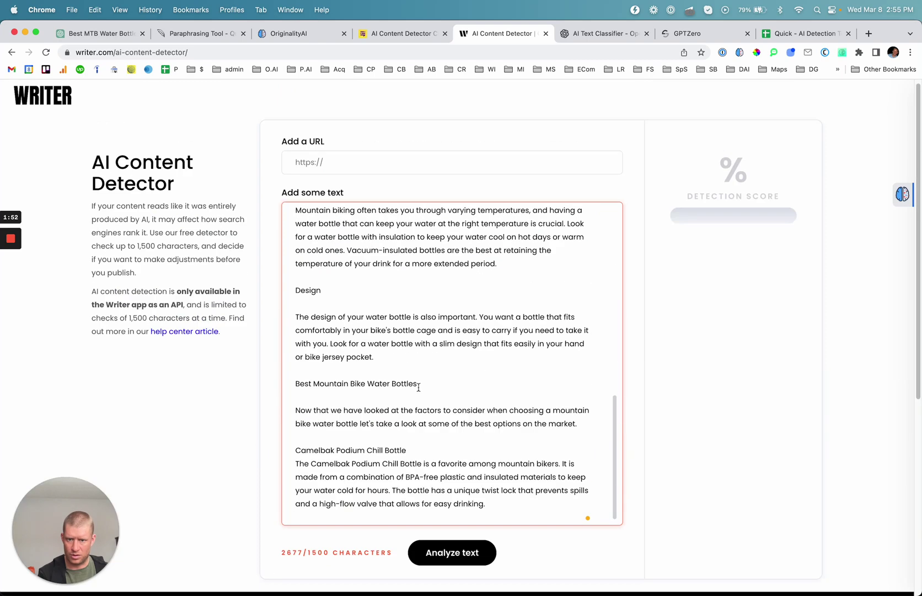
{"action": "left_click_drag", "start_coordinate": [494, 507], "coordinate": [272, 298]}
{"action": "key", "text": "BackSpace"}
{"action": "left_click_drag", "start_coordinate": [499, 480], "coordinate": [198, 383]}
{"action": "key", "text": "BackSpace"}
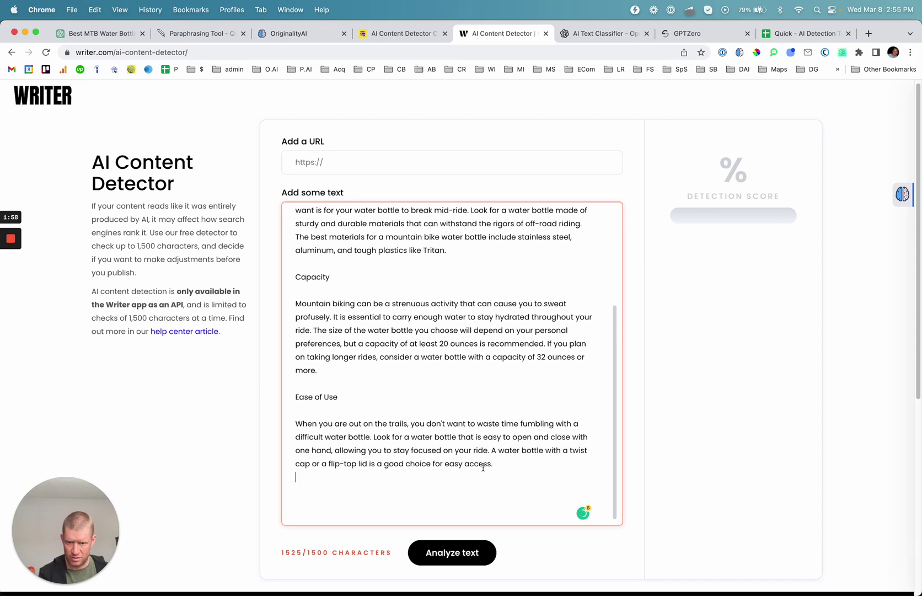
{"action": "left_click_drag", "start_coordinate": [510, 465], "coordinate": [493, 451]}
{"action": "key", "text": "BackSpace"}
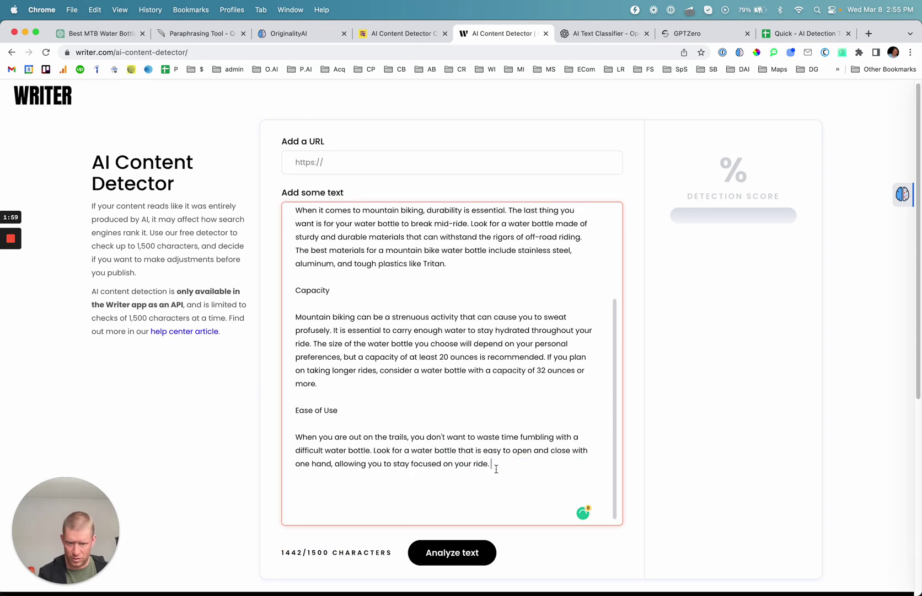
{"action": "left_click", "coordinate": [443, 553]}
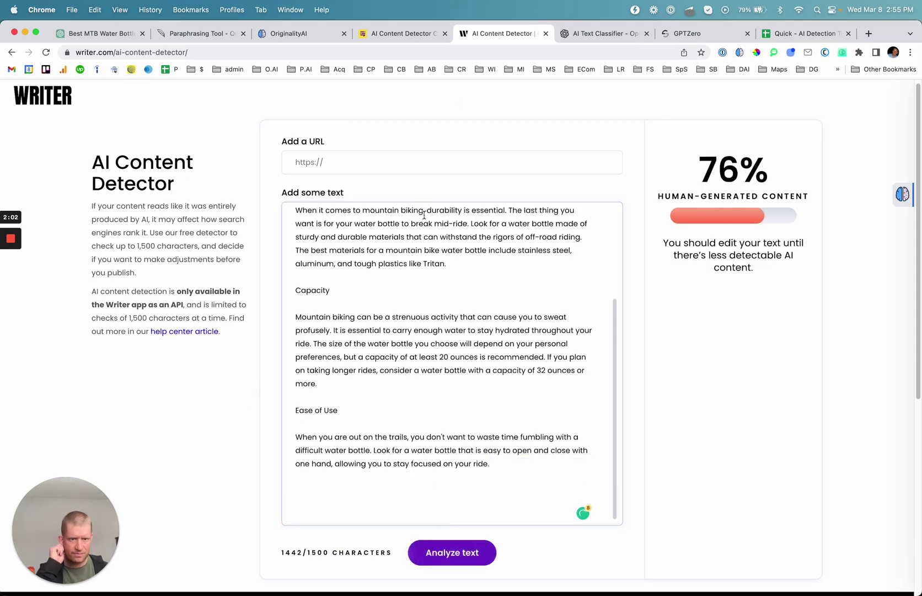
In the spreadsheet, enter 76% for Writer.com in the ChatGPT Article row.
{"action": "left_click", "coordinate": [811, 33]}
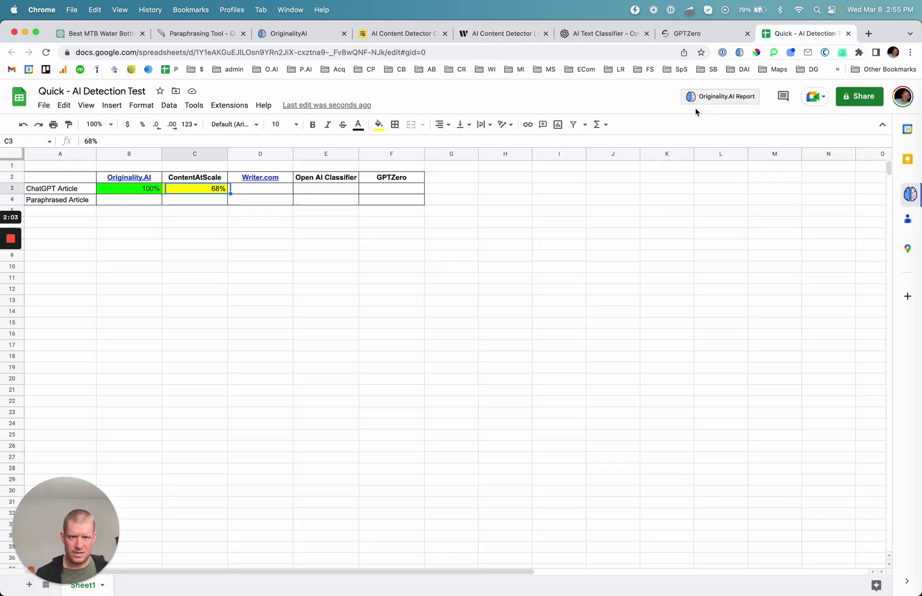
{"action": "left_click", "coordinate": [259, 192]}
{"action": "type", "text": "76"}
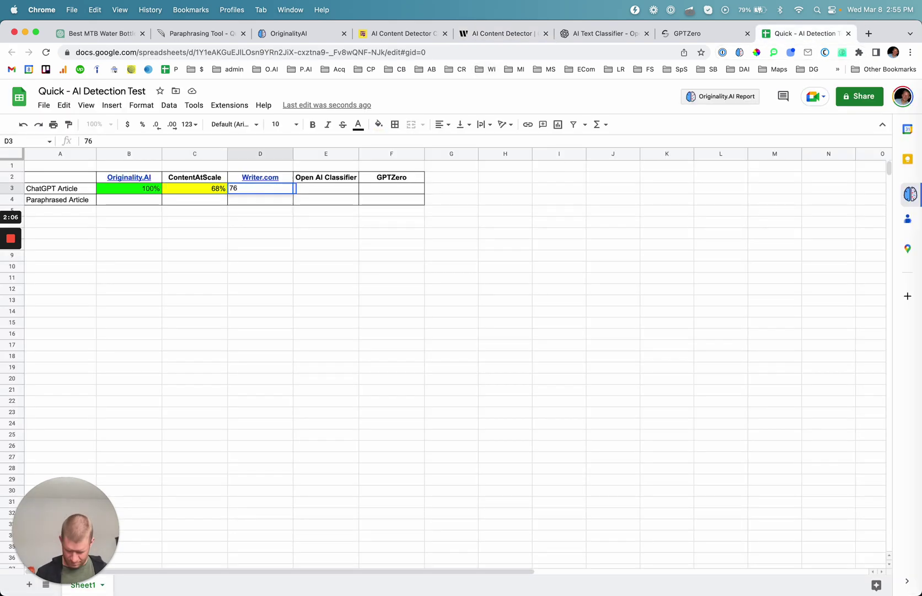
{"action": "type", "text": "%"}
{"action": "key", "text": "Return"}
{"action": "key", "text": "Up"}
{"action": "key", "text": "Right"}
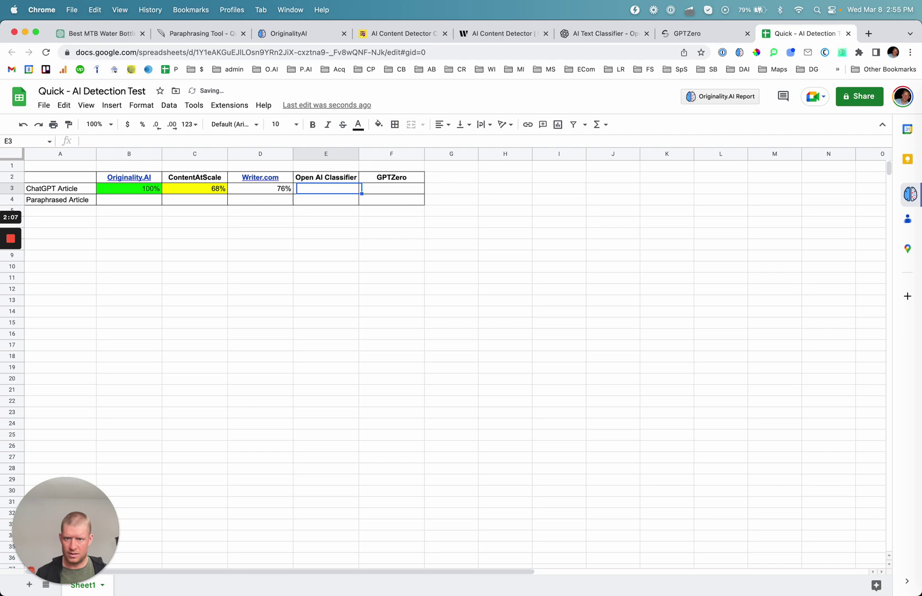
Switch to the OpenAI AI Text Classifier, paste the full article, and submit it for classification.
{"action": "left_click", "coordinate": [593, 33]}
{"action": "key", "text": "super+v"}
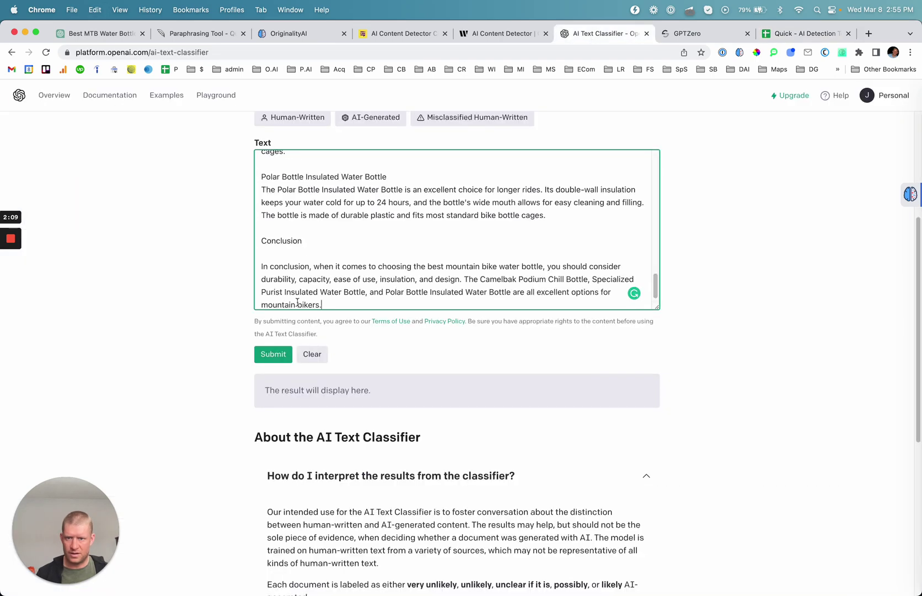
{"action": "left_click", "coordinate": [274, 355]}
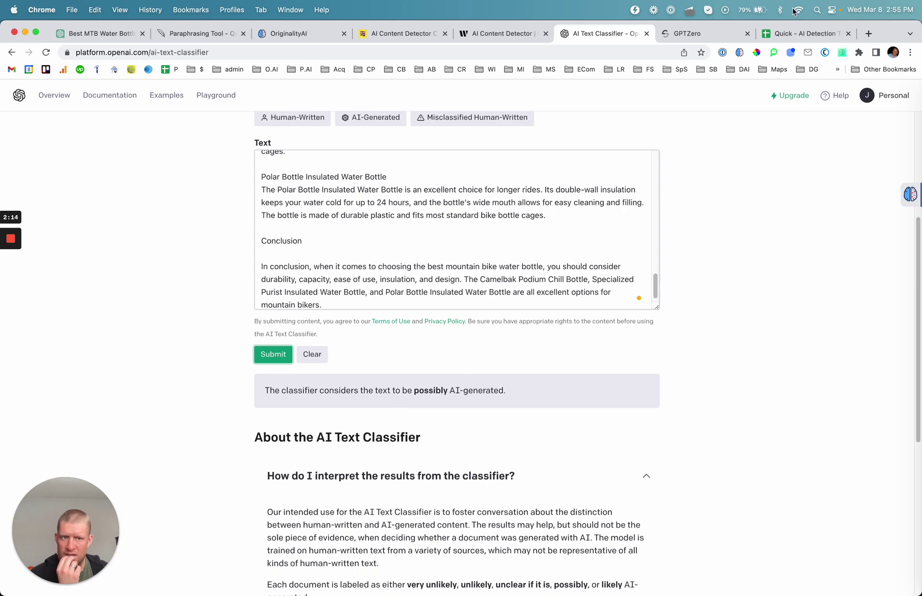
In the spreadsheet, enter "Possibly" for Open AI Classifier in the ChatGPT Article row.
{"action": "left_click", "coordinate": [798, 33]}
{"action": "left_click", "coordinate": [344, 194]}
{"action": "type", "text": "Po"}
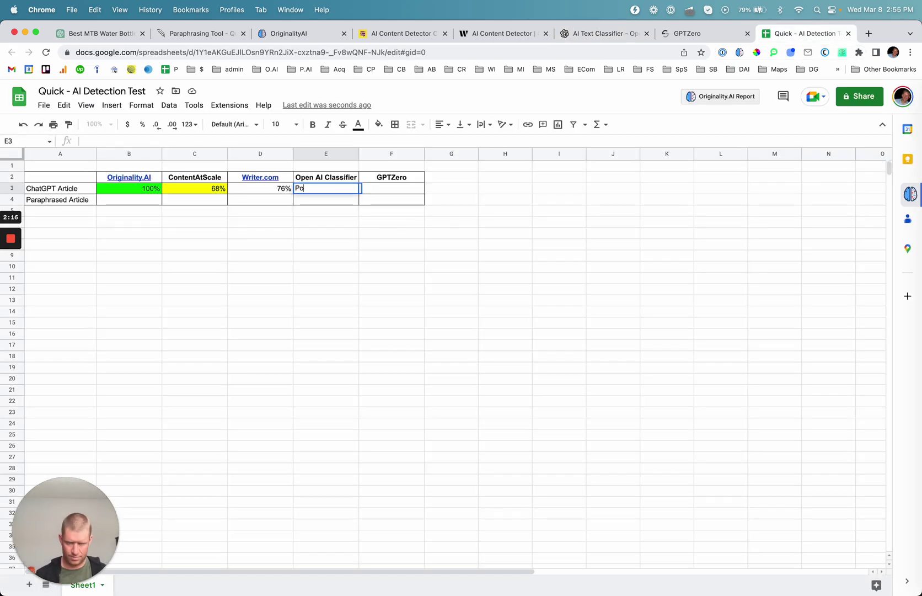
{"action": "type", "text": "ssibly"}
{"action": "key", "text": "Return"}
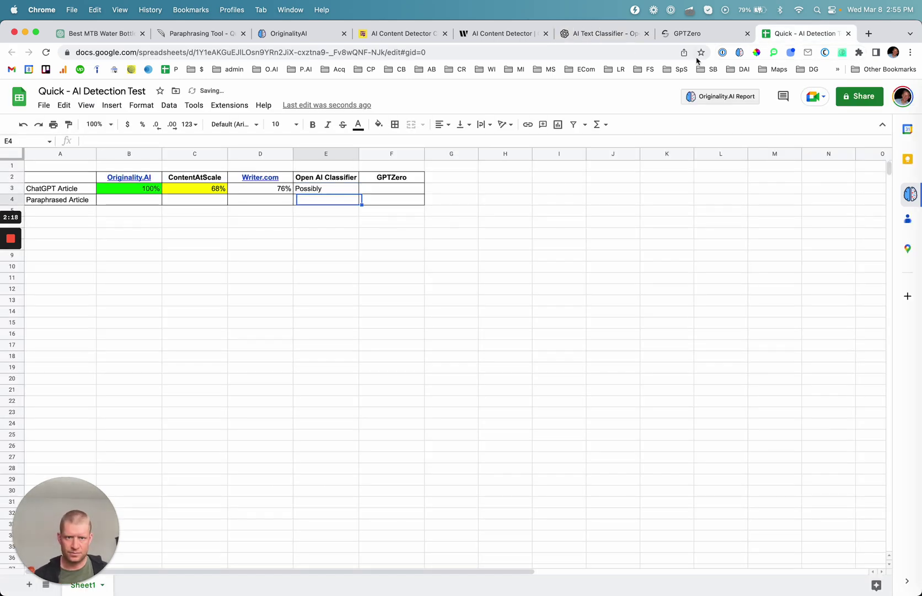
Switch to GPTZero and try to check the pasted article from its public home page.
{"action": "left_click", "coordinate": [697, 34]}
{"action": "key", "text": "super+v"}
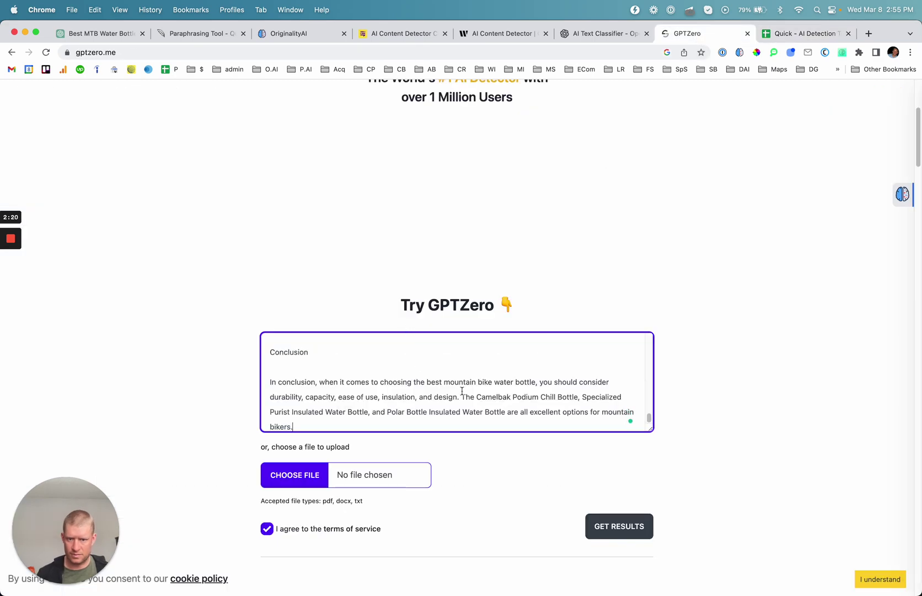
{"action": "scroll", "coordinate": [463, 386], "scroll_direction": "down", "scroll_amount": 6}
{"action": "left_click", "coordinate": [640, 215]}
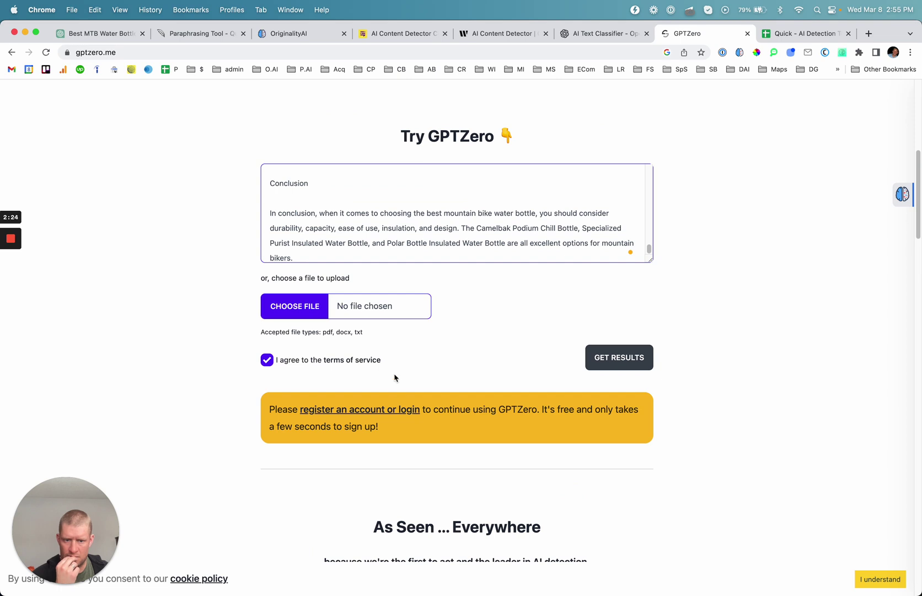
{"action": "scroll", "coordinate": [333, 376], "scroll_direction": "up", "scroll_amount": 3}
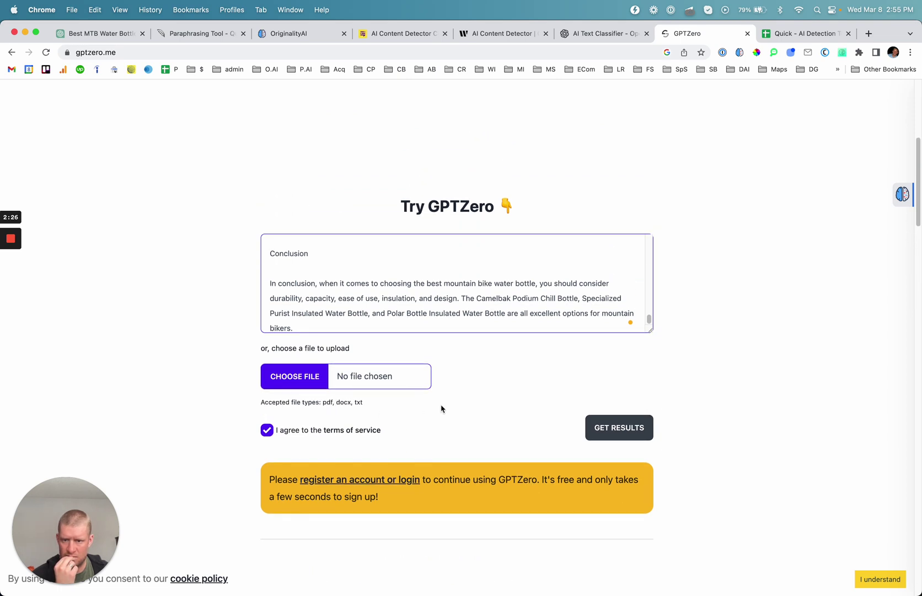
{"action": "left_click", "coordinate": [268, 432]}
{"action": "left_click", "coordinate": [267, 431]}
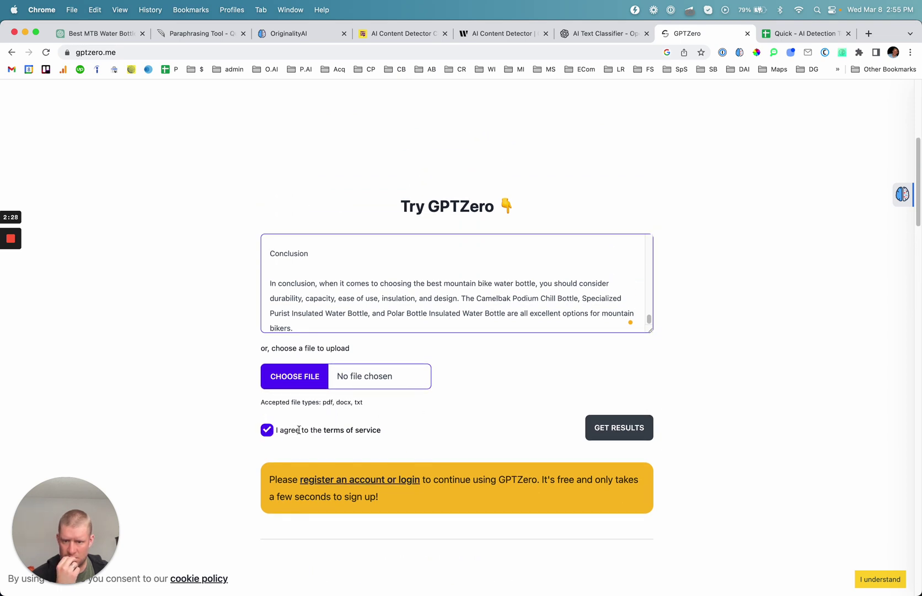
{"action": "left_click", "coordinate": [634, 434]}
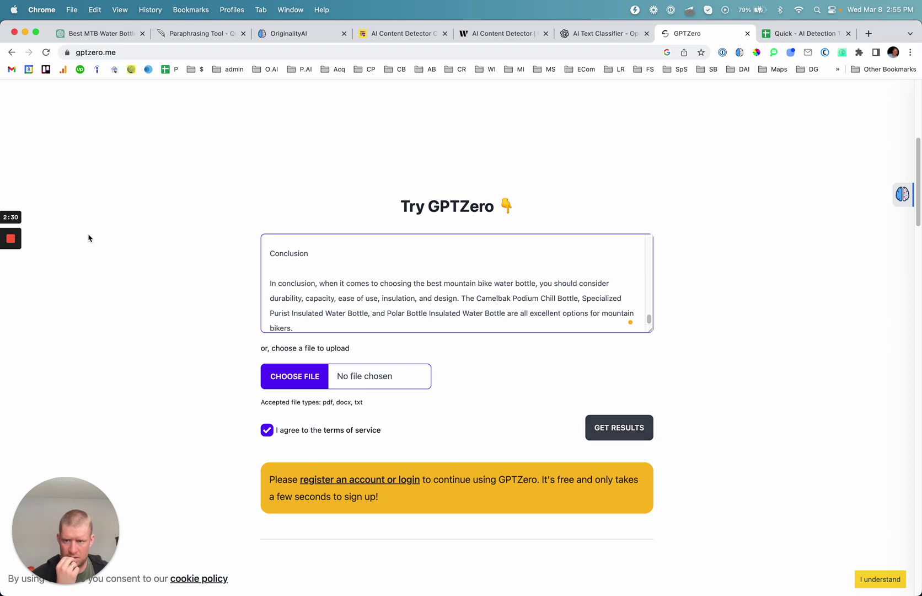
In the GPTZero web app, paste the article, accept the terms of service, and get the detection results.
{"action": "mouse_move", "coordinate": [8, 276]}
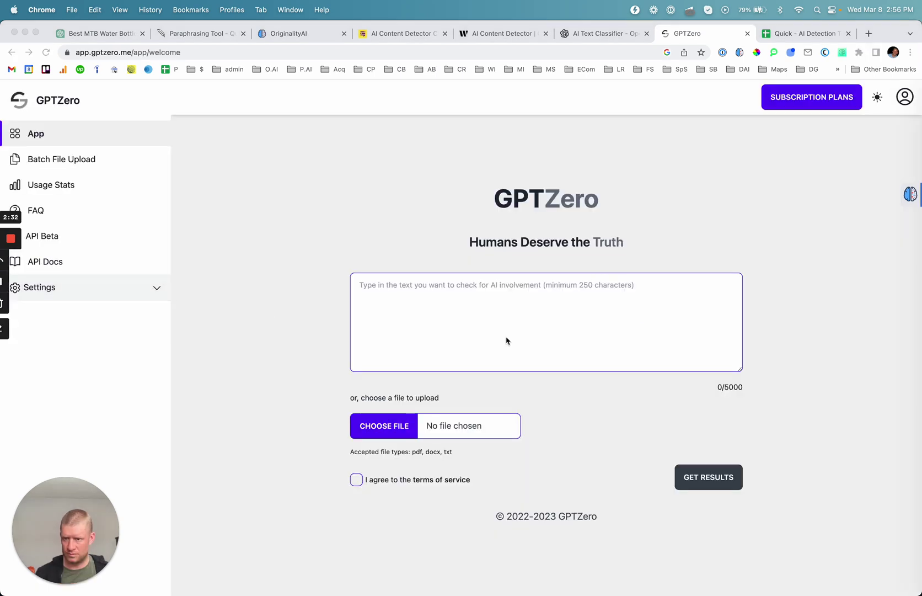
{"action": "left_click", "coordinate": [528, 337]}
{"action": "key", "text": "super+v"}
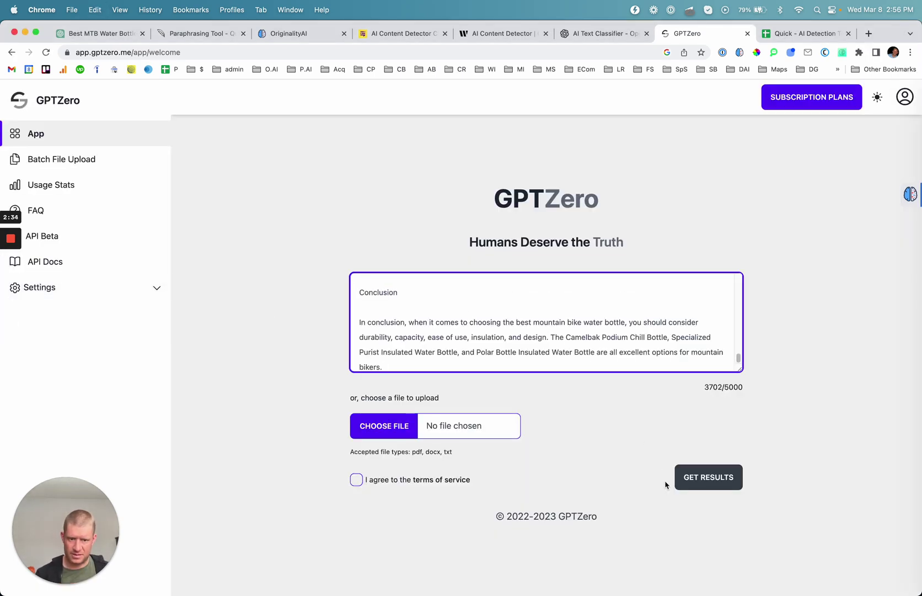
{"action": "left_click", "coordinate": [683, 479]}
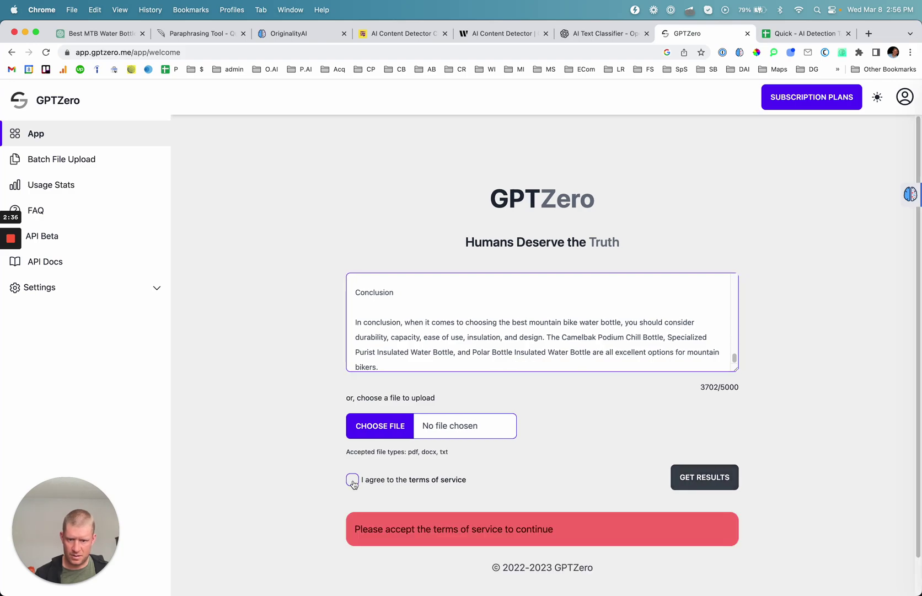
{"action": "left_click", "coordinate": [352, 479]}
{"action": "left_click", "coordinate": [686, 484]}
{"action": "scroll", "coordinate": [634, 452], "scroll_direction": "down", "scroll_amount": 10}
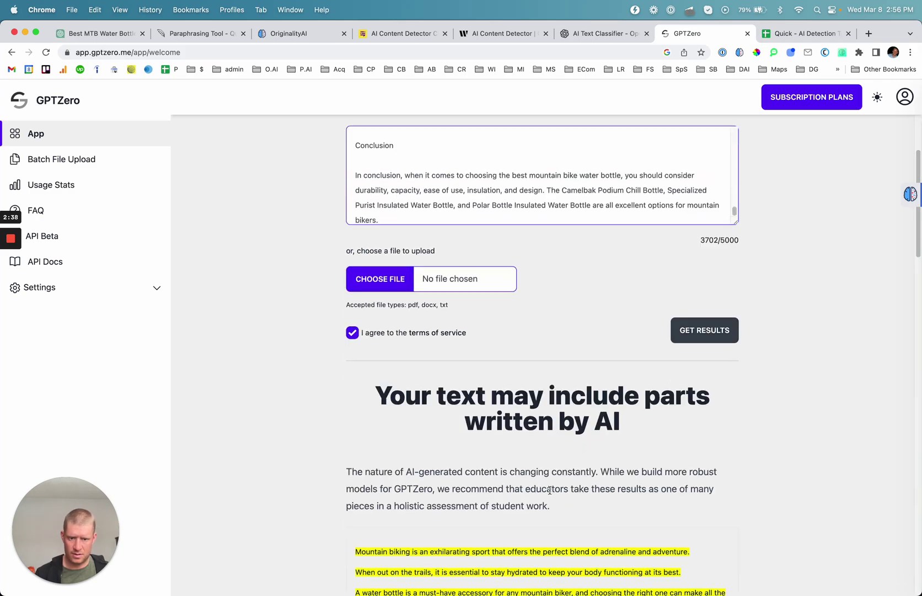
{"action": "scroll", "coordinate": [591, 423], "scroll_direction": "down", "scroll_amount": 15}
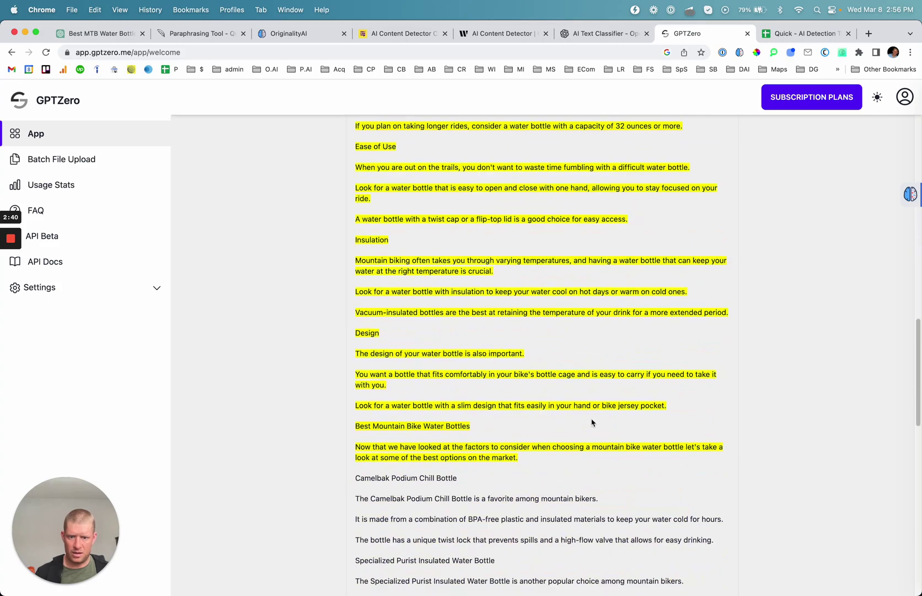
{"action": "scroll", "coordinate": [575, 430], "scroll_direction": "up", "scroll_amount": 20}
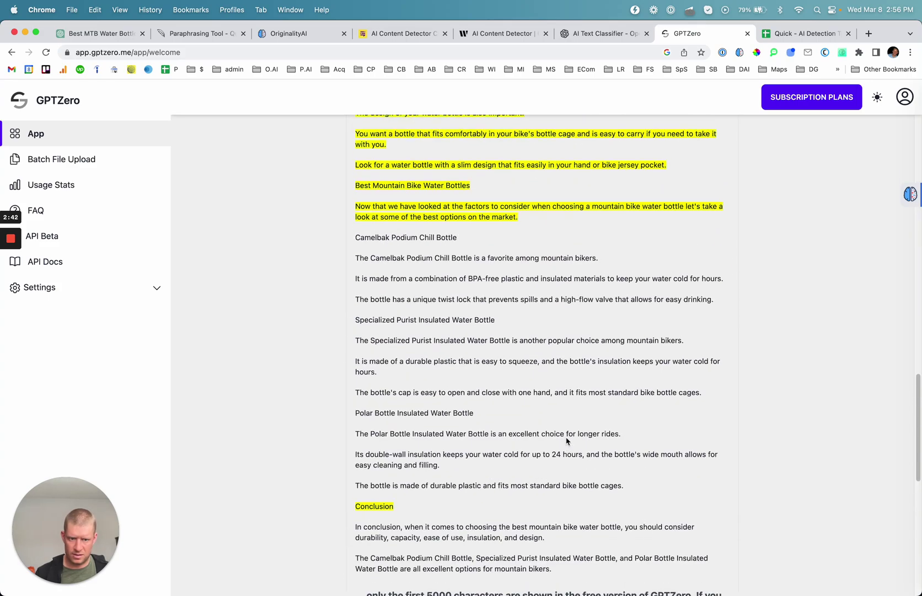
In the spreadsheet, enter "May Include" for GPTZero in the ChatGPT Article row.
{"action": "left_click", "coordinate": [784, 38]}
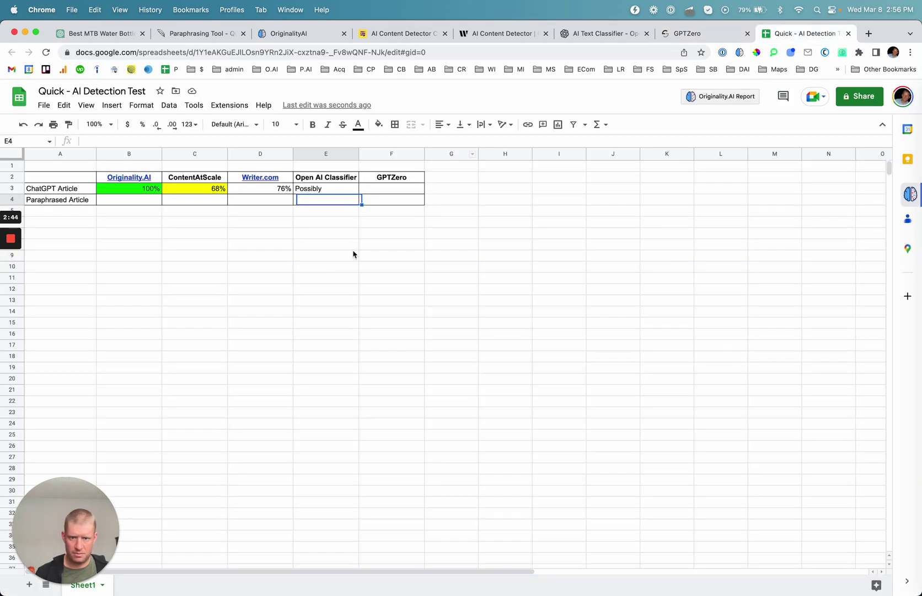
{"action": "left_click", "coordinate": [367, 189]}
{"action": "type", "text": "May"}
{"action": "key", "text": "Return"}
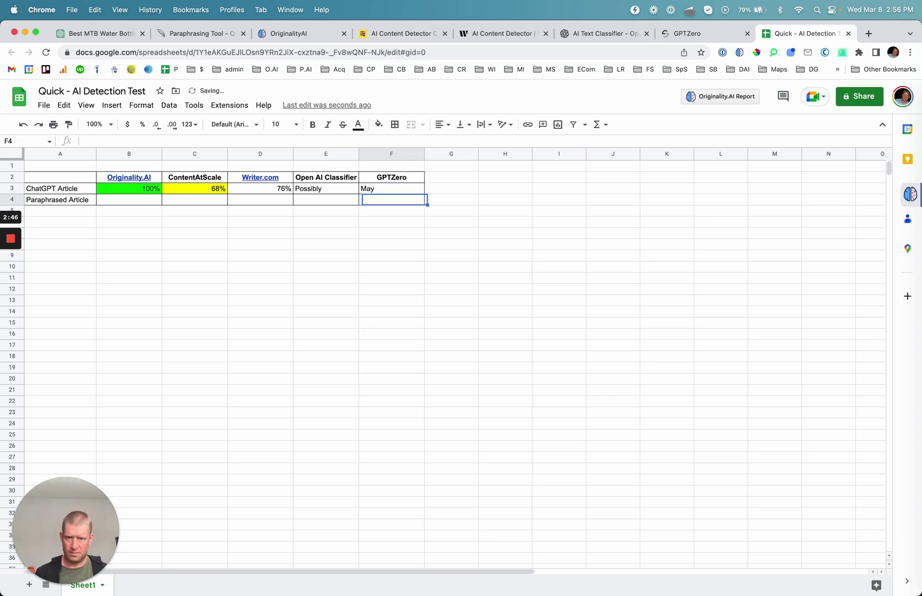
{"action": "left_click", "coordinate": [392, 188]}
{"action": "key", "text": "Return"}
{"action": "type", "text": "Inc"}
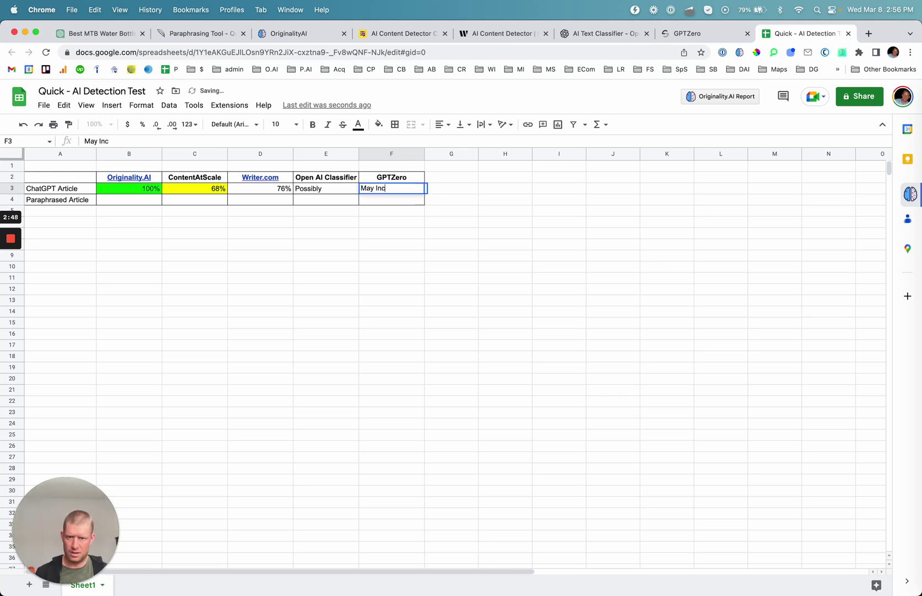
{"action": "type", "text": "lude"}
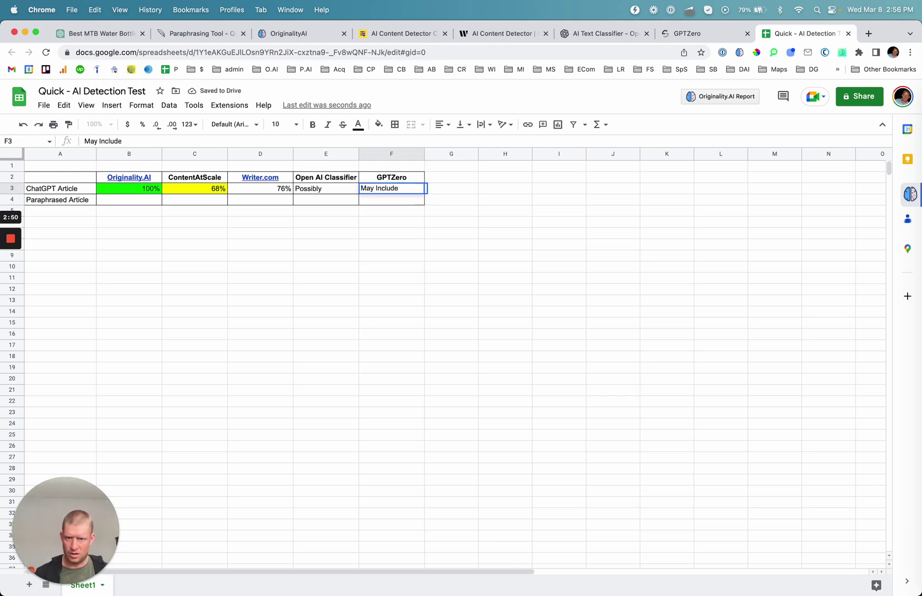
{"action": "key", "text": "Return"}
Fill the Writer.com, Open AI Classifier and GPTZero result cells in the ChatGPT Article row with yellow.
{"action": "key", "text": "Up"}
{"action": "key", "text": "shift+Left"}
{"action": "key", "text": "shift+Left"}
{"action": "key", "text": "shift+Left"}
{"action": "key", "text": "shift+Right"}
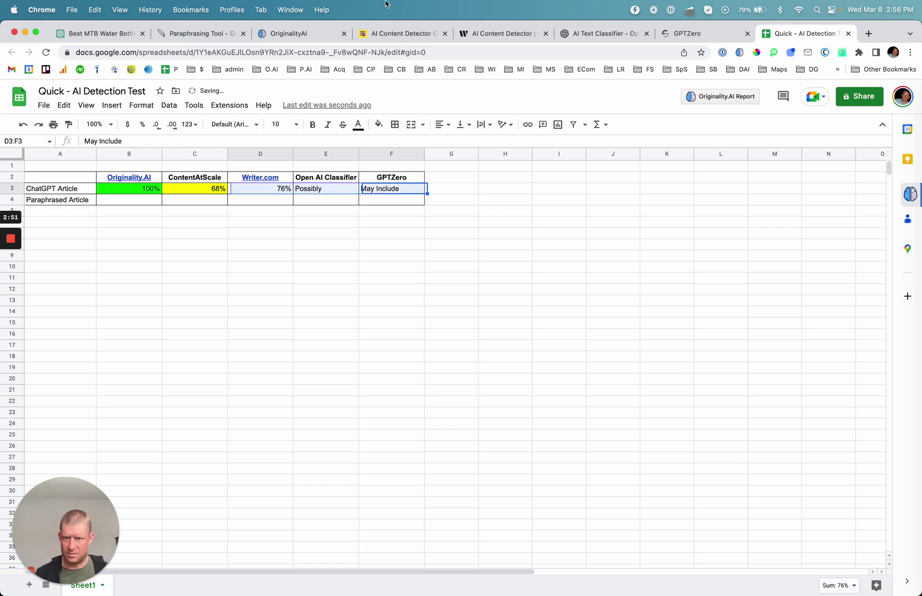
{"action": "left_click", "coordinate": [379, 124]}
{"action": "left_click", "coordinate": [423, 174]}
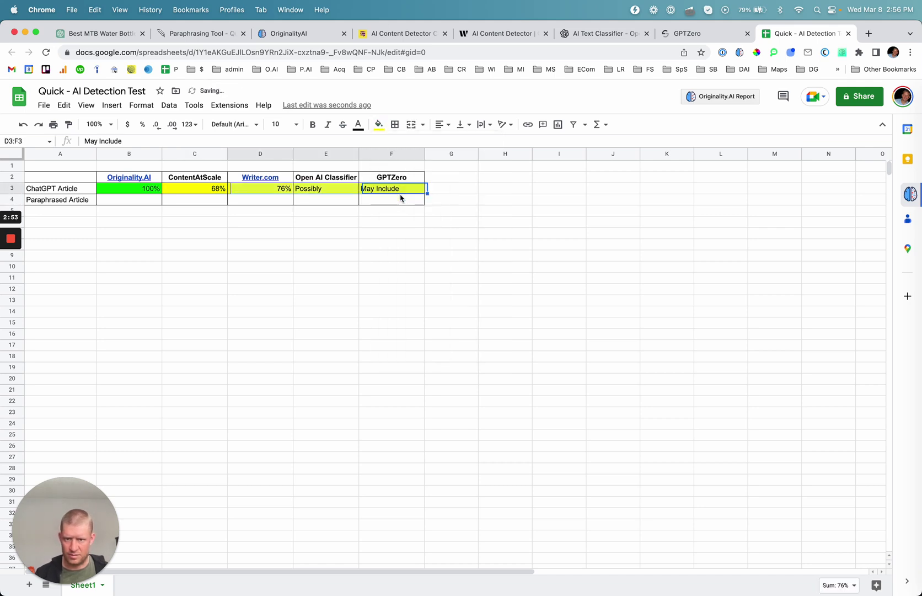
{"action": "left_click", "coordinate": [325, 232]}
Switch to the QuillBot paraphrasing tool for producing the paraphrased version of the article.
{"action": "left_click", "coordinate": [119, 200]}
{"action": "left_click", "coordinate": [115, 36]}
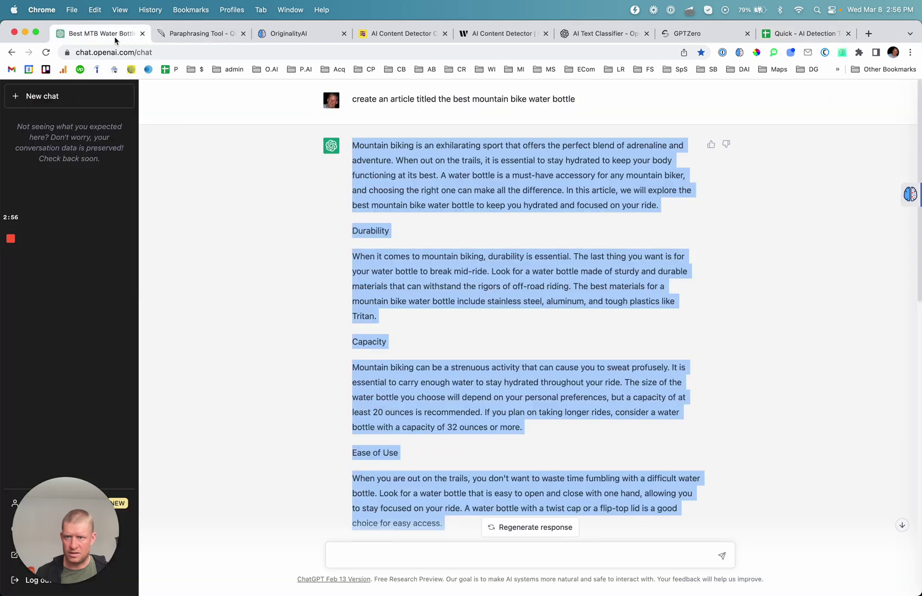
{"action": "left_click", "coordinate": [194, 29]}
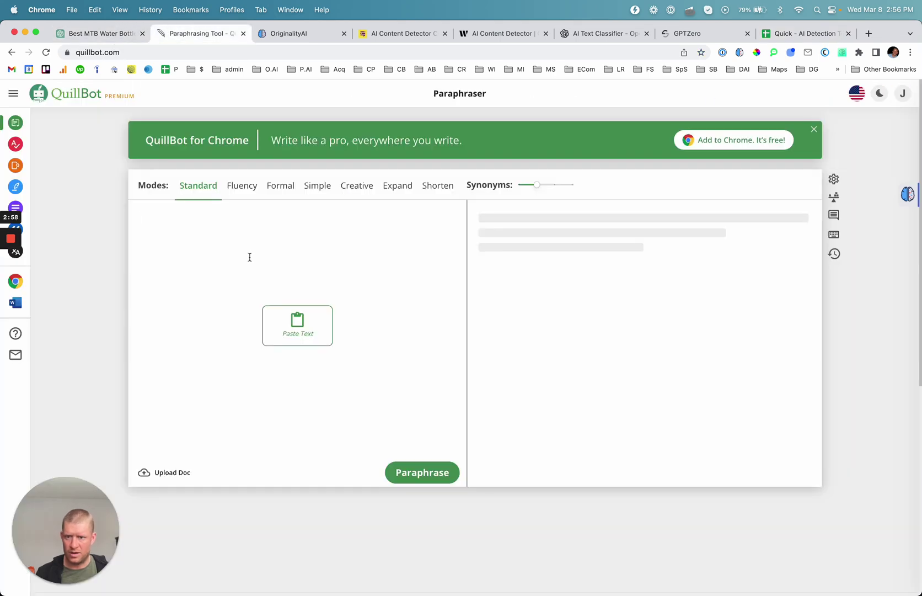
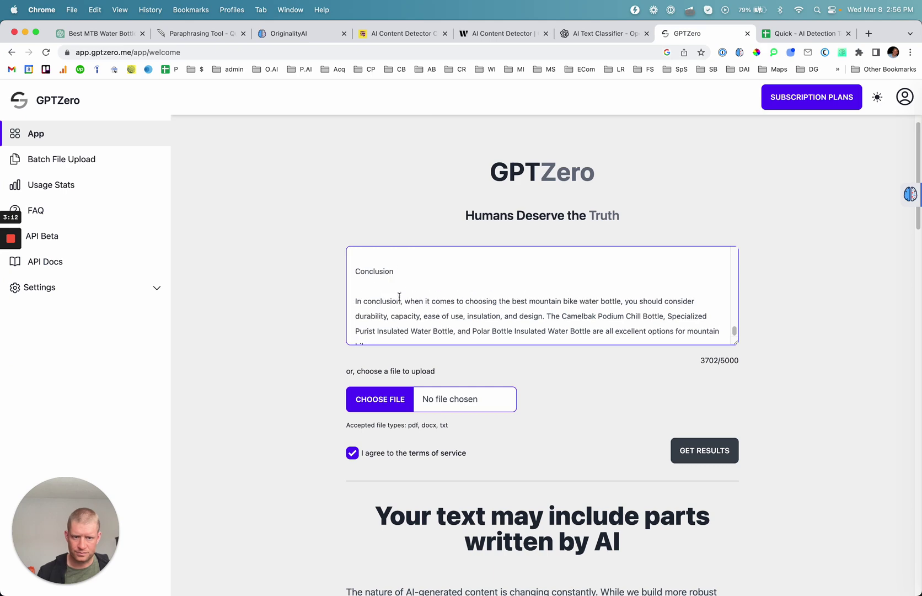
Replace the article in GPTZero with the paraphrased version and request results.
{"action": "left_click_drag", "start_coordinate": [357, 262], "coordinate": [696, 457]}
{"action": "key", "text": "BackSpace"}
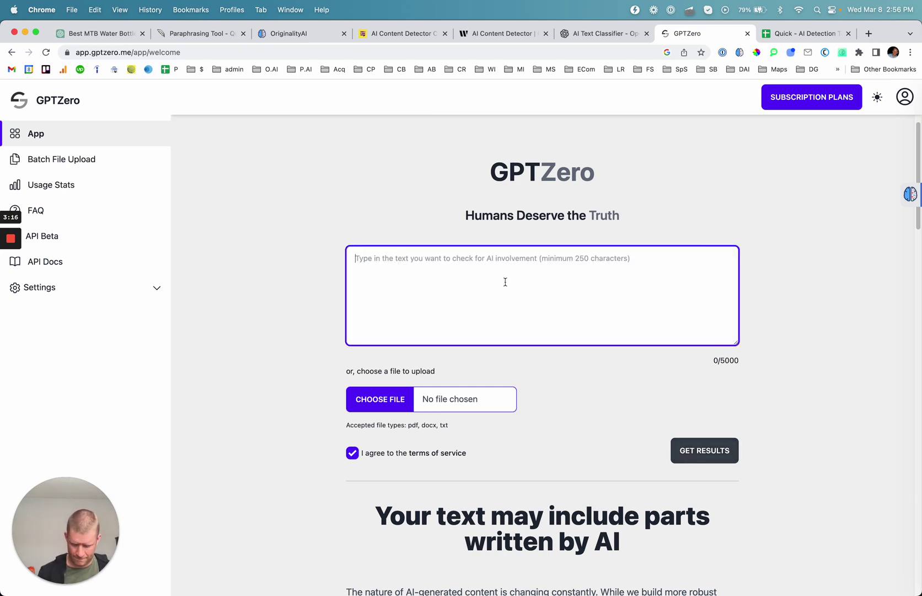
{"action": "key", "text": "super+v"}
{"action": "left_click", "coordinate": [722, 454]}
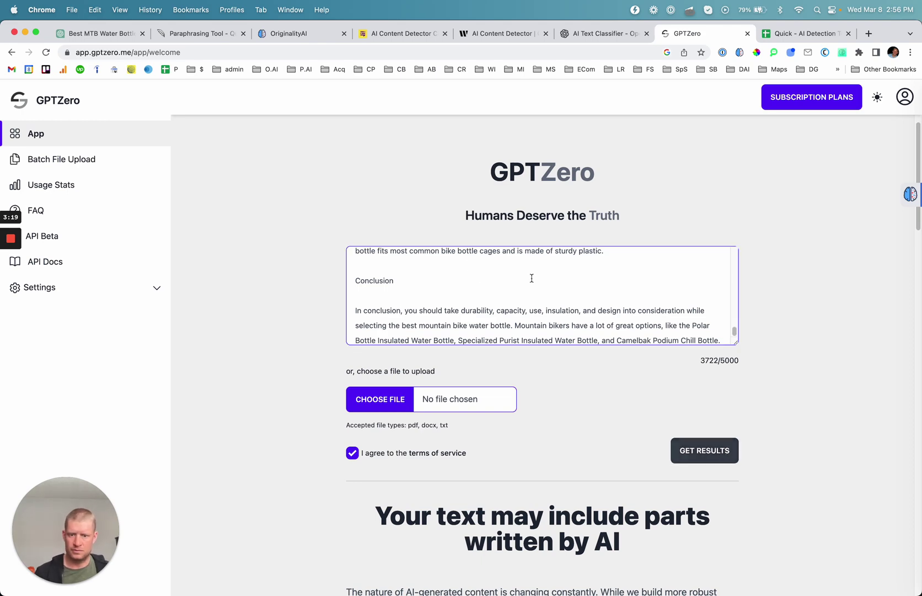
{"action": "scroll", "coordinate": [532, 278], "scroll_direction": "down", "scroll_amount": 3}
{"action": "scroll", "coordinate": [698, 298], "scroll_direction": "up", "scroll_amount": 4}
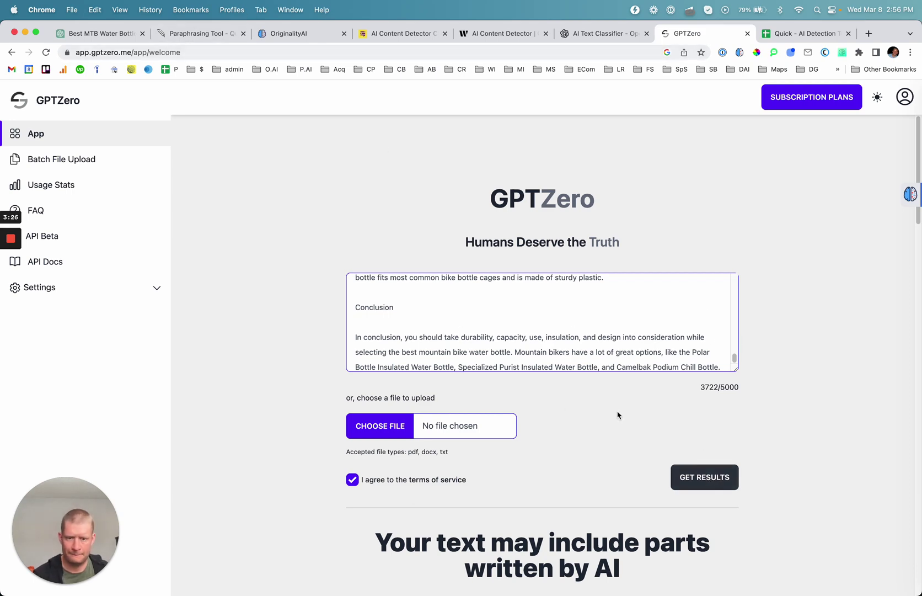
{"action": "scroll", "coordinate": [526, 353], "scroll_direction": "down", "scroll_amount": 1}
{"action": "scroll", "coordinate": [598, 410], "scroll_direction": "down", "scroll_amount": 4}
{"action": "scroll", "coordinate": [598, 410], "scroll_direction": "up", "scroll_amount": 4}
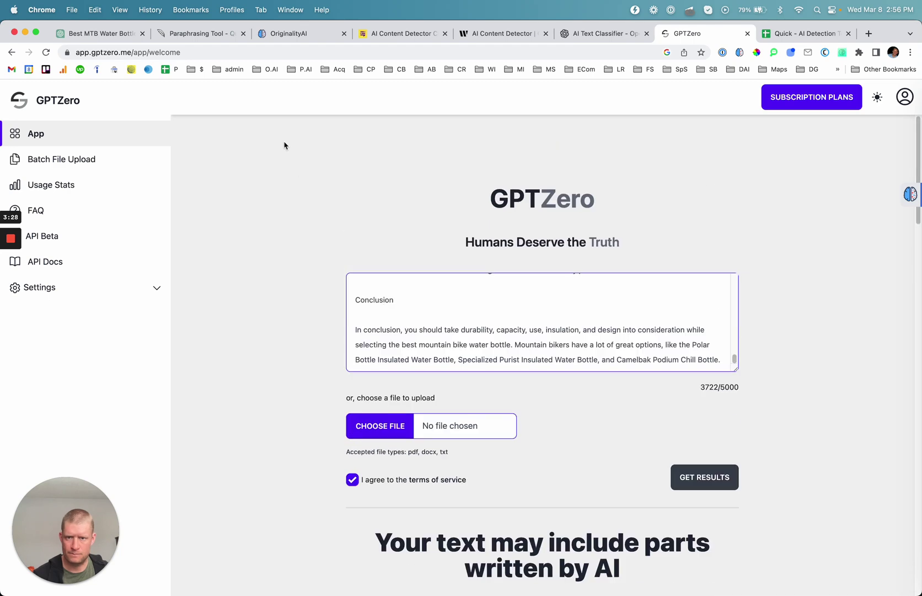
Reload the GPTZero web app, paste the paraphrased article into the empty form, and get its results.
{"action": "left_click", "coordinate": [189, 55]}
{"action": "key", "text": "Return"}
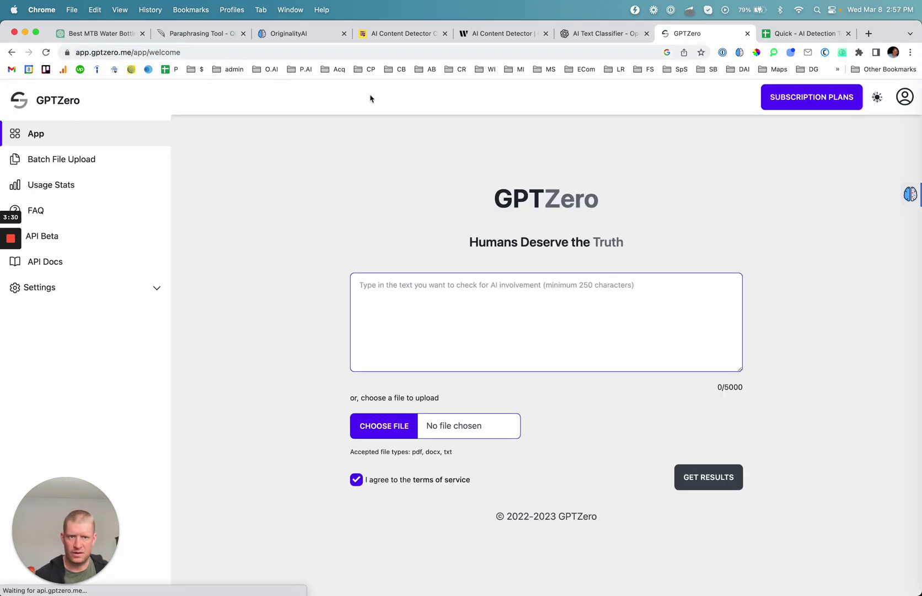
{"action": "left_click", "coordinate": [469, 343]}
{"action": "key", "text": "super+v"}
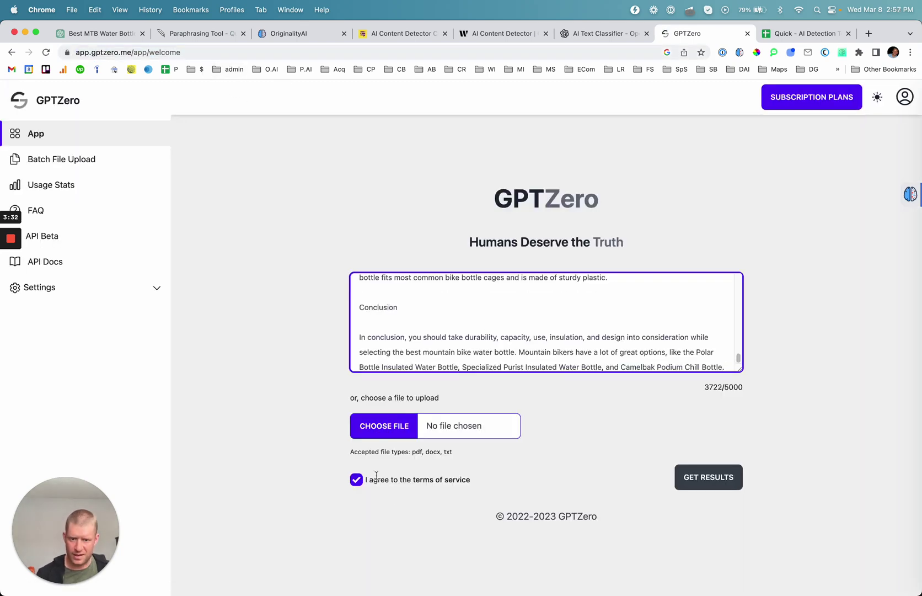
{"action": "left_click", "coordinate": [713, 477]}
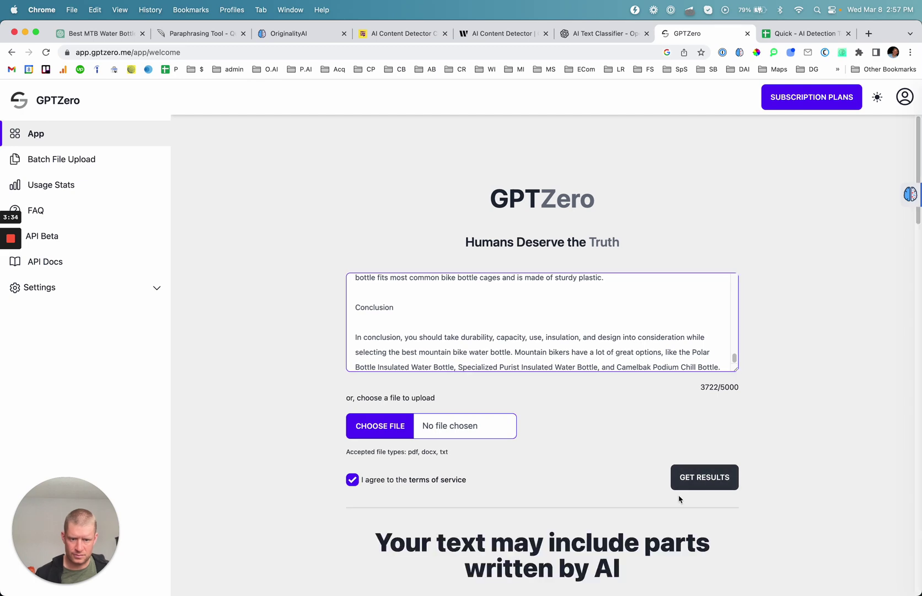
{"action": "scroll", "coordinate": [680, 499], "scroll_direction": "down", "scroll_amount": 3}
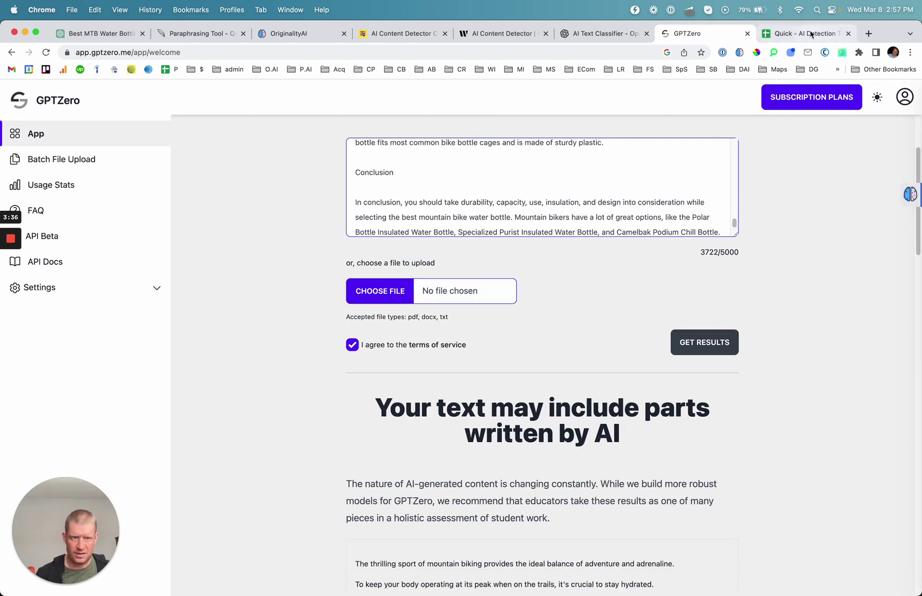
In the spreadsheet, enter "May Include" for GPTZero in the Paraphrased Article row.
{"action": "left_click", "coordinate": [811, 34]}
{"action": "left_click", "coordinate": [366, 198]}
{"action": "type", "text": "M"}
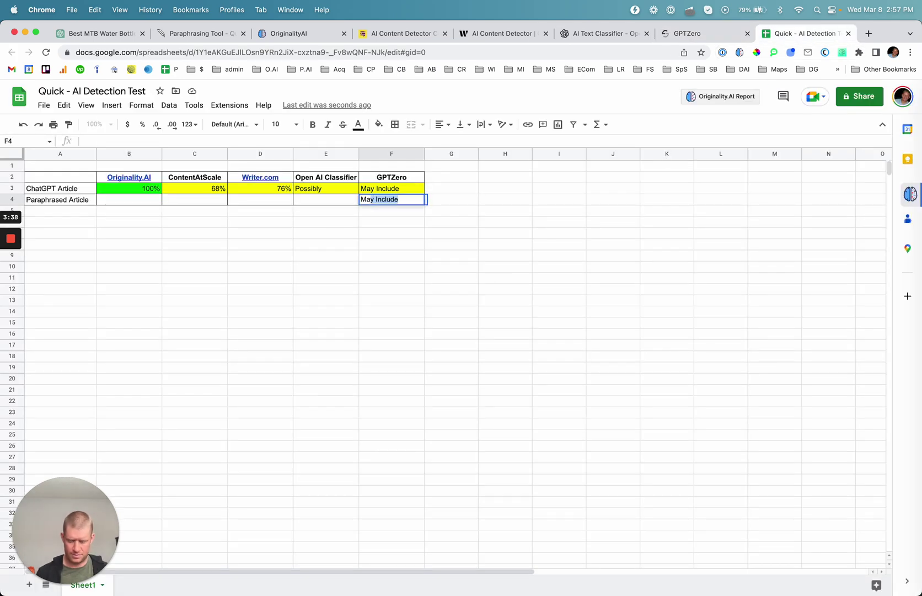
{"action": "type", "text": "ay Include"}
{"action": "key", "text": "Return"}
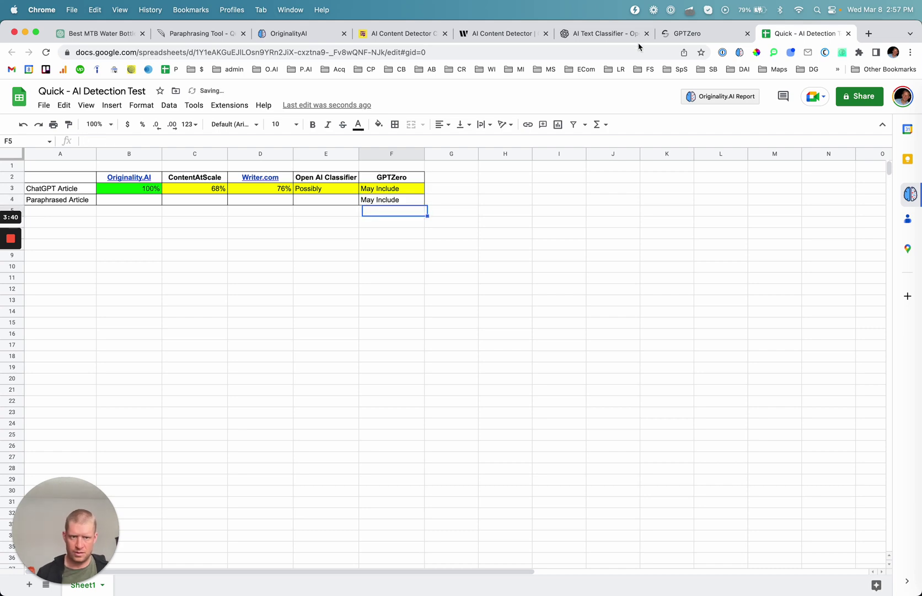
Switch to the OpenAI AI Text Classifier, replace its text with the paraphrased article, and submit it for classification.
{"action": "left_click", "coordinate": [605, 34]}
{"action": "scroll", "coordinate": [284, 175], "scroll_direction": "up", "scroll_amount": 10}
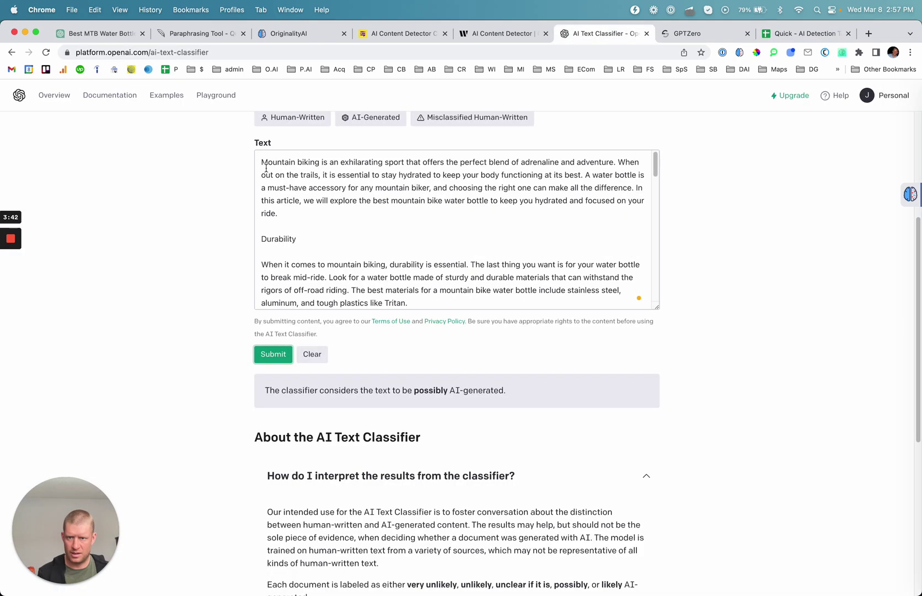
{"action": "left_click", "coordinate": [263, 159]}
{"action": "key", "text": "super+a"}
{"action": "key", "text": "BackSpace"}
{"action": "key", "text": "super+v"}
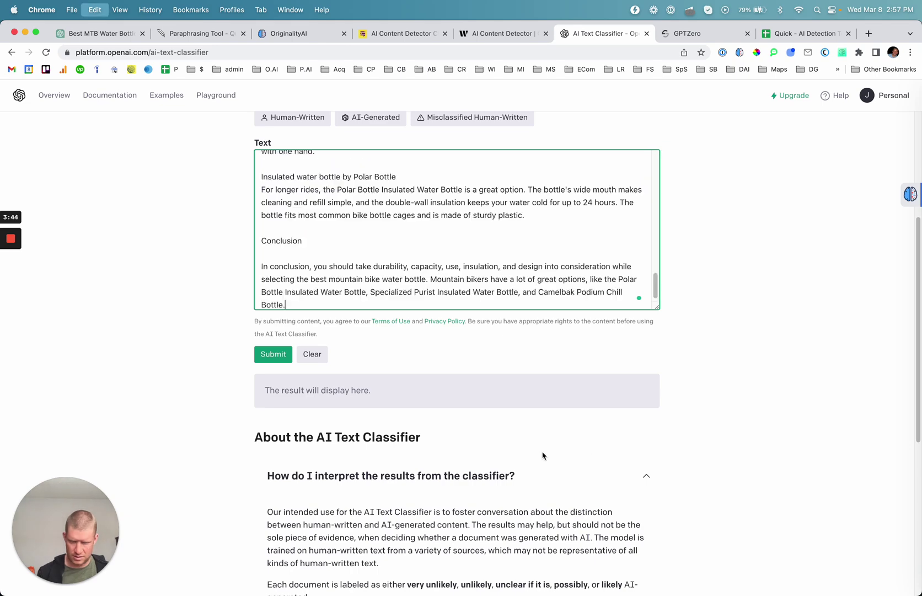
{"action": "left_click", "coordinate": [268, 353]}
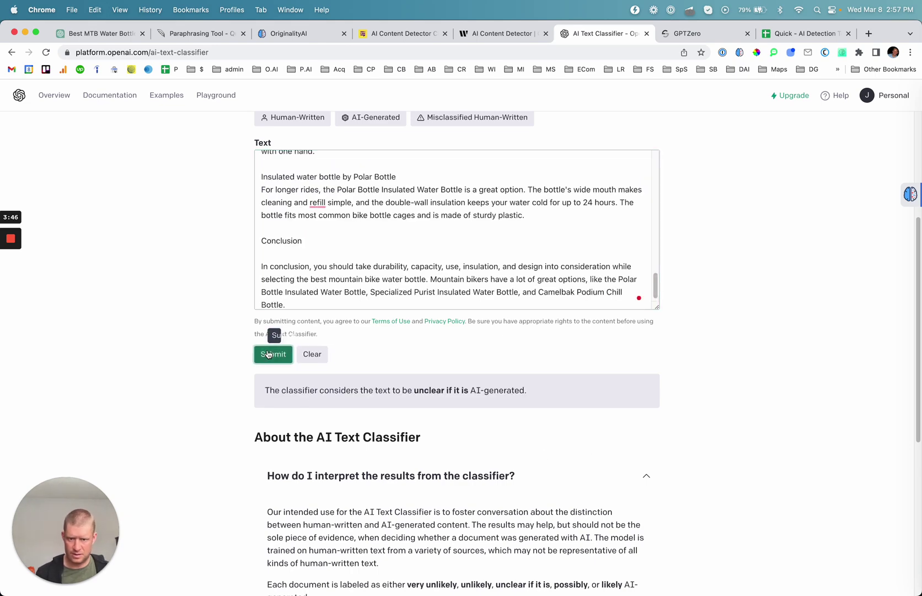
In the spreadsheet, enter "Unclear" for Open AI Classifier in the Paraphrased Article row.
{"action": "left_click", "coordinate": [789, 35]}
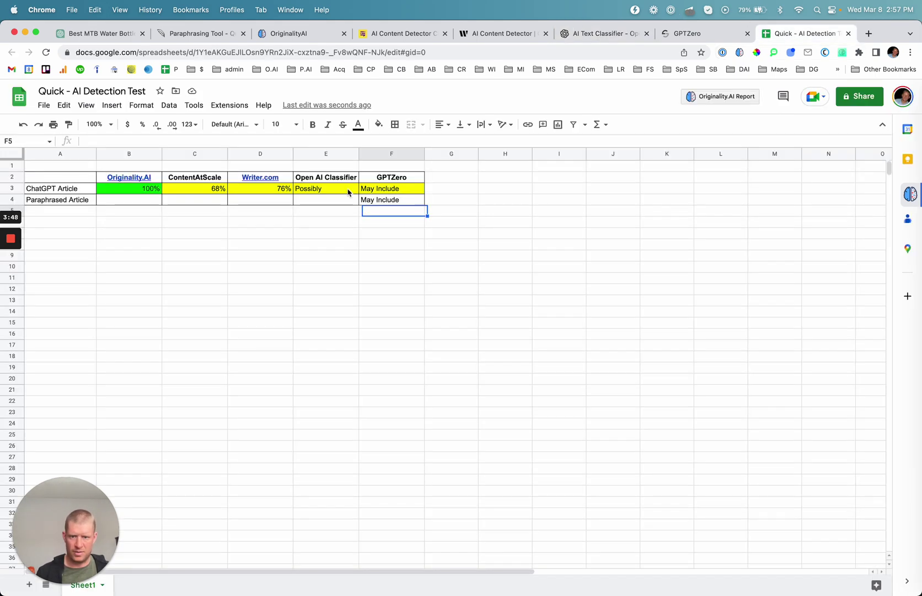
{"action": "left_click", "coordinate": [315, 201]}
{"action": "type", "text": "Uncl"}
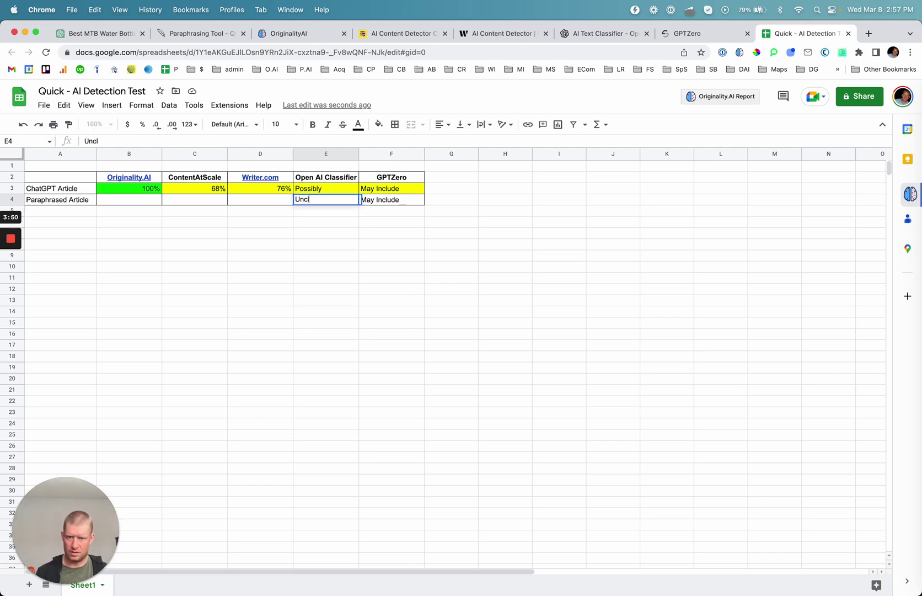
{"action": "type", "text": "ear"}
{"action": "key", "text": "Return"}
Switch to Writer's AI Content Detector and replace its text with the paraphrased article.
{"action": "left_click", "coordinate": [510, 36]}
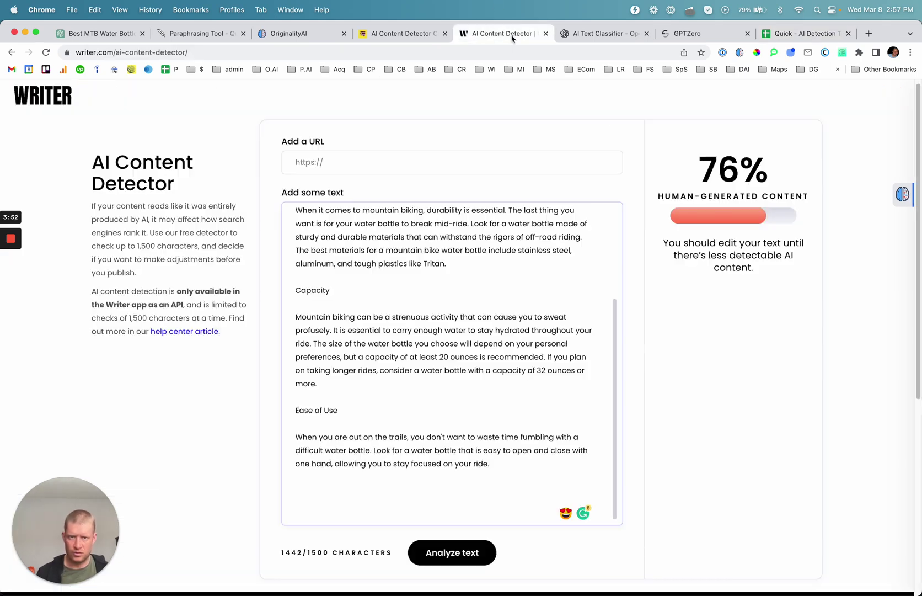
{"action": "left_click_drag", "start_coordinate": [471, 476], "coordinate": [360, 406]}
{"action": "key", "text": "super+a"}
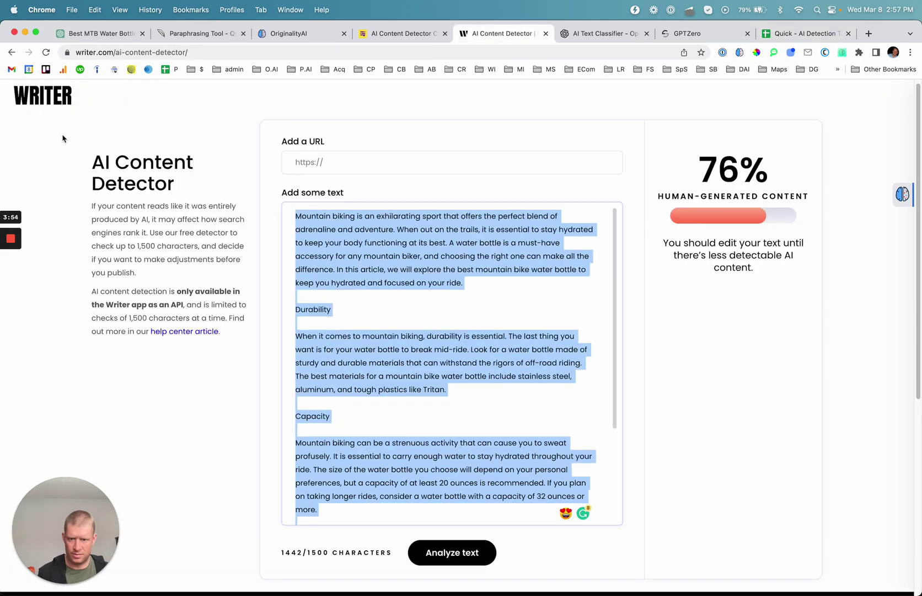
{"action": "key", "text": "BackSpace"}
{"action": "key", "text": "super+v"}
Trim the text after "close with one hand." under Effortless Usage to fit the 1,500-character limit, and analyze it.
{"action": "scroll", "coordinate": [304, 335], "scroll_direction": "up", "scroll_amount": 5}
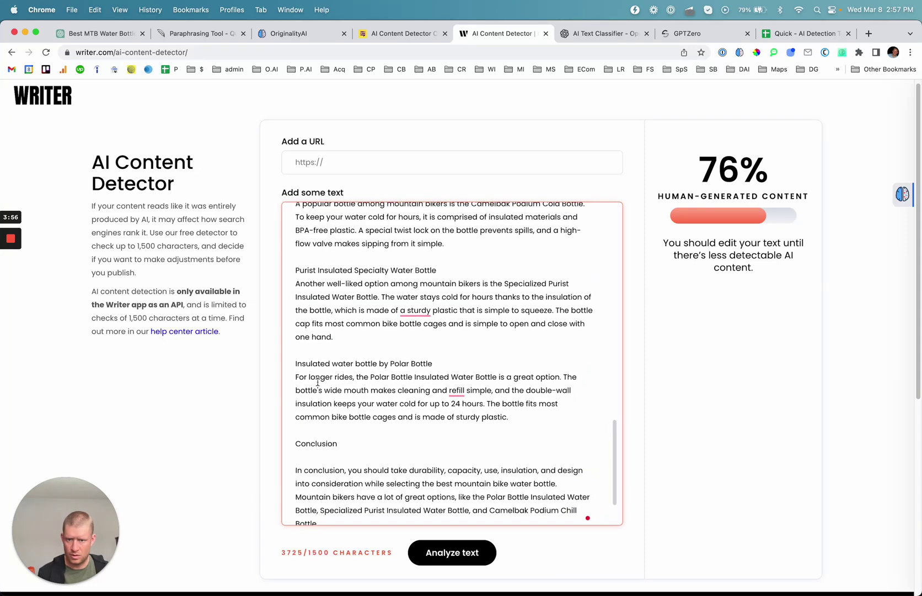
{"action": "scroll", "coordinate": [311, 333], "scroll_direction": "up", "scroll_amount": 1}
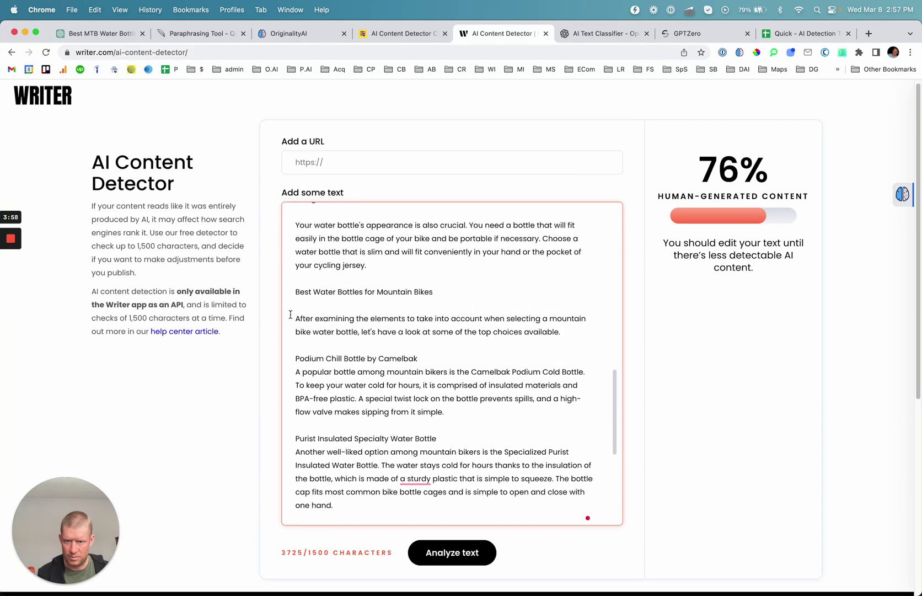
{"action": "scroll", "coordinate": [303, 317], "scroll_direction": "up", "scroll_amount": 3}
{"action": "left_click_drag", "start_coordinate": [294, 358], "coordinate": [422, 584]}
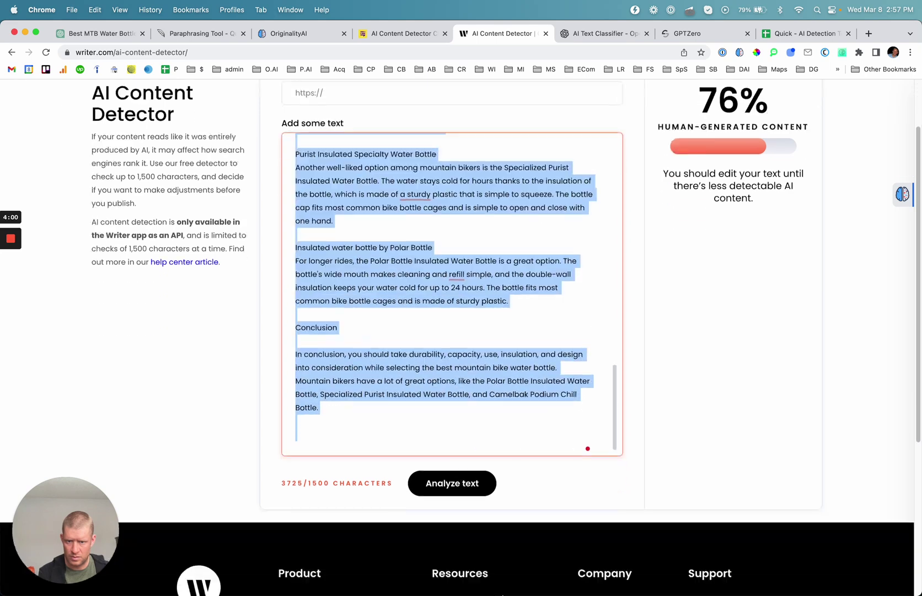
{"action": "key", "text": "BackSpace"}
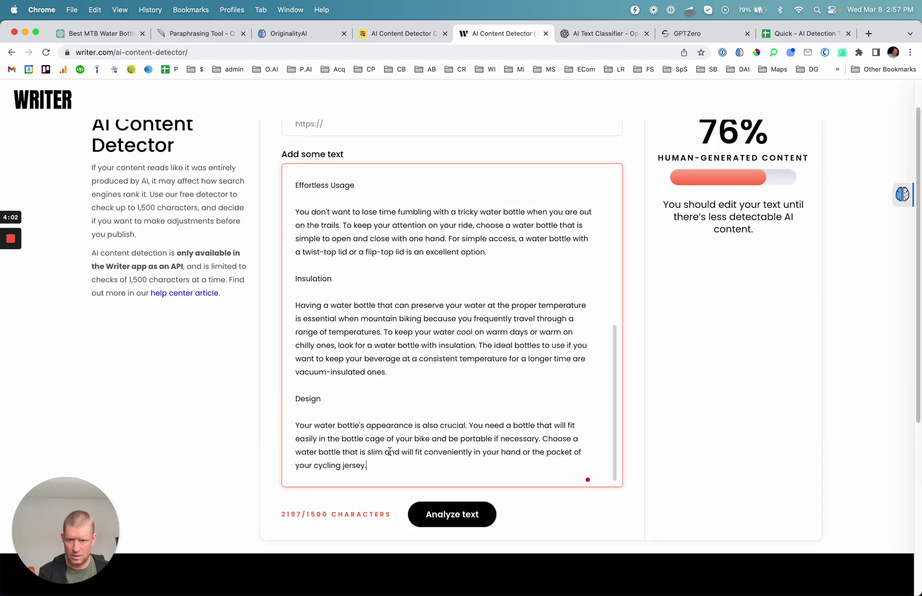
{"action": "left_click_drag", "start_coordinate": [386, 466], "coordinate": [265, 279]}
{"action": "key", "text": "BackSpace"}
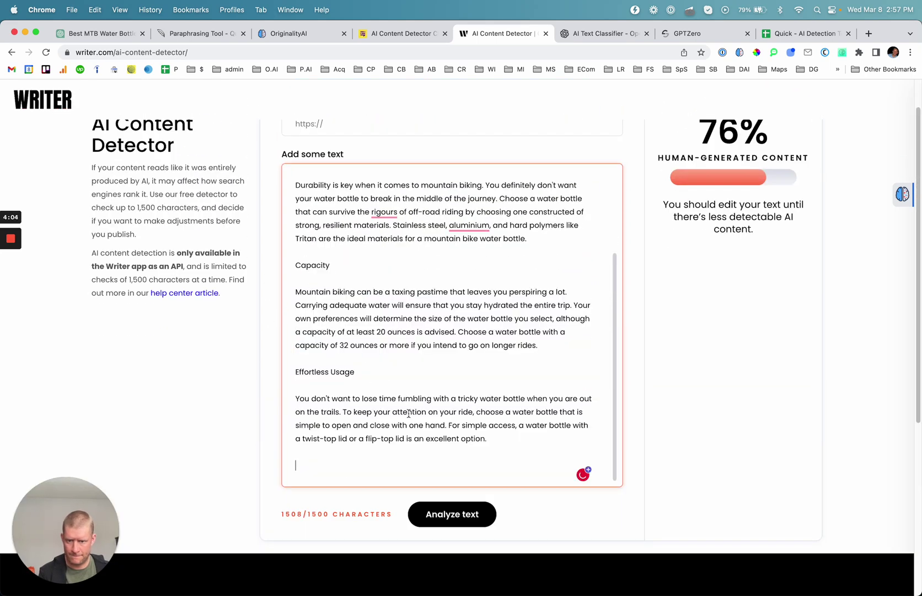
{"action": "left_click_drag", "start_coordinate": [498, 441], "coordinate": [448, 425]}
{"action": "key", "text": "BackSpace"}
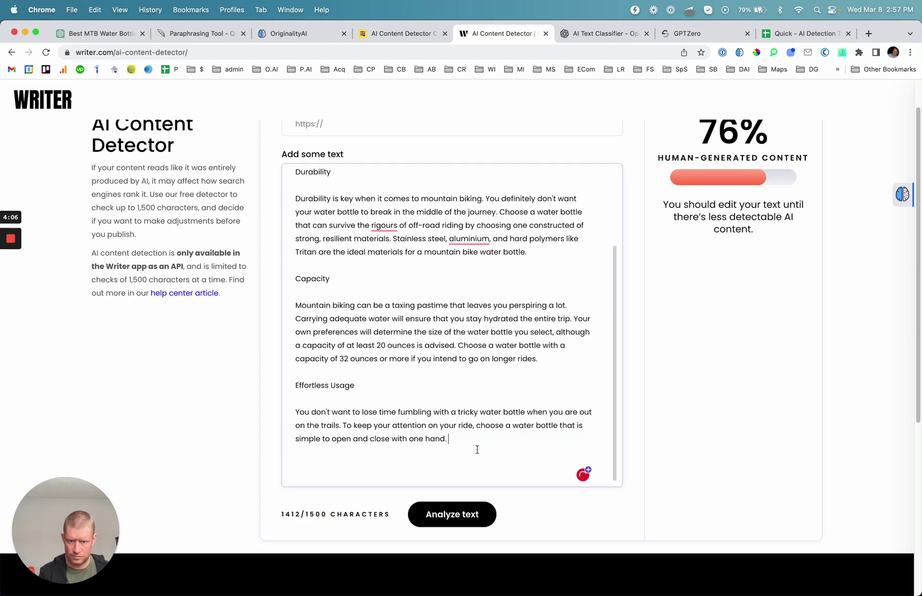
{"action": "left_click", "coordinate": [446, 512]}
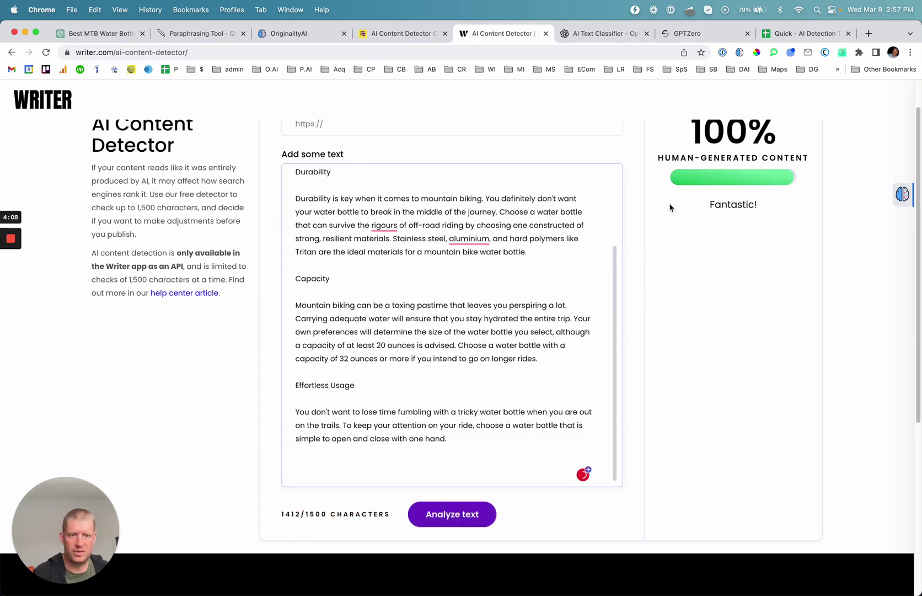
{"action": "scroll", "coordinate": [598, 294], "scroll_direction": "up", "scroll_amount": 3}
In the spreadsheet, enter 0% for Writer.com in the Paraphrased Article row and fill the cell red.
{"action": "left_click", "coordinate": [770, 34]}
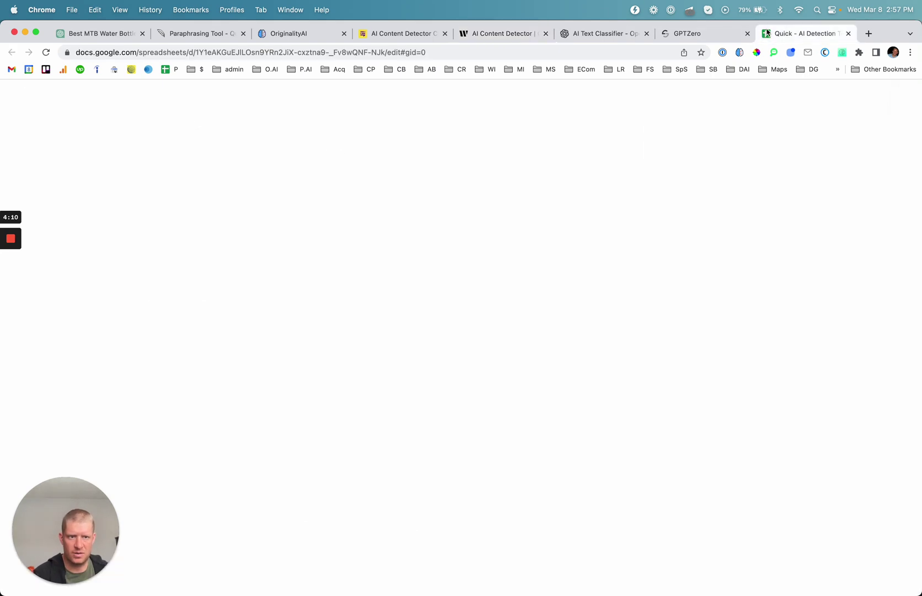
{"action": "left_click", "coordinate": [260, 202]}
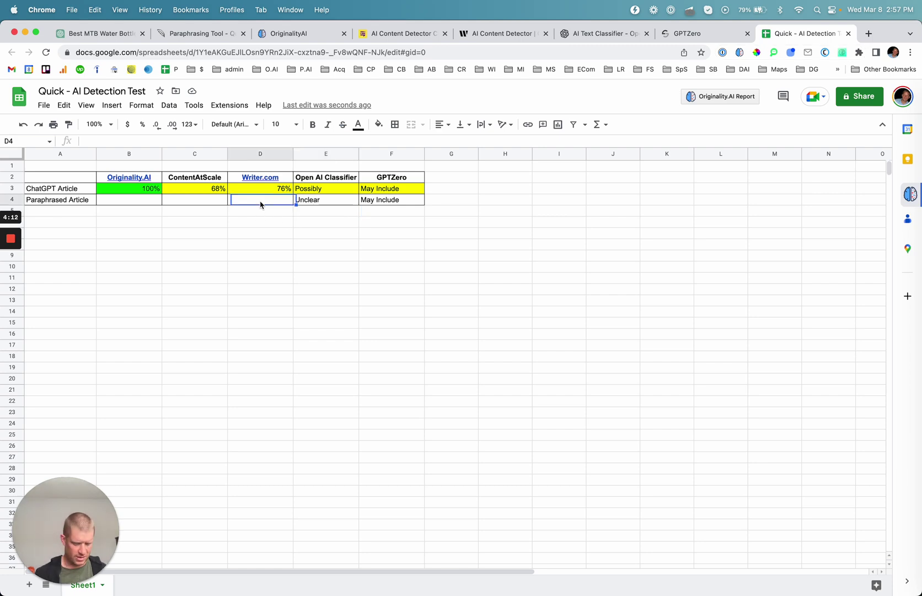
{"action": "type", "text": "0"}
{"action": "key", "text": "Return"}
{"action": "key", "text": "Up"}
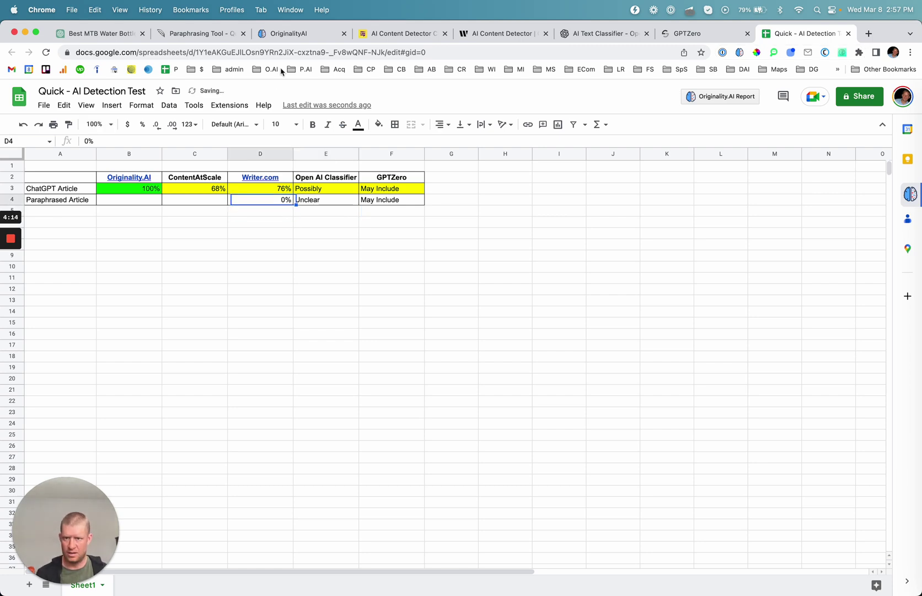
{"action": "left_click", "coordinate": [378, 124]}
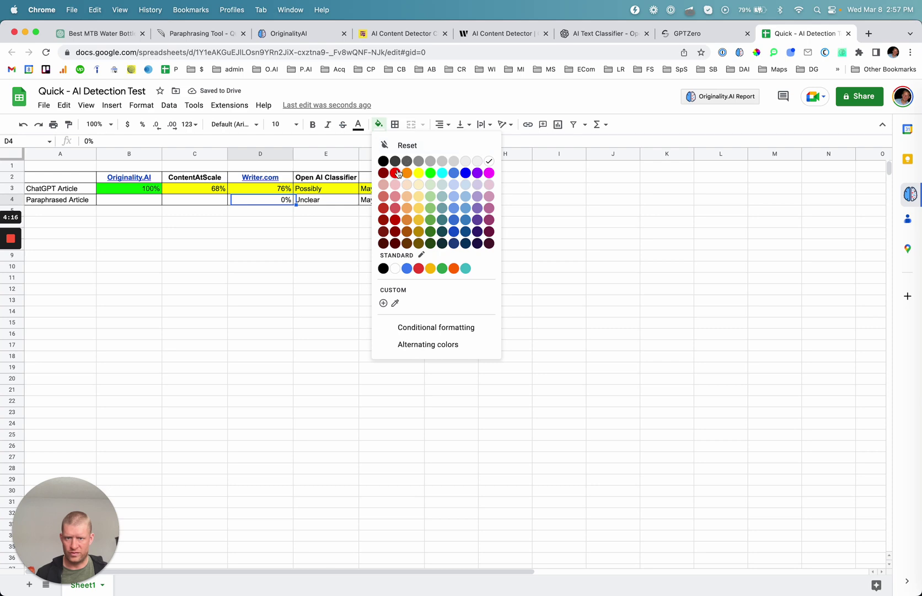
{"action": "left_click", "coordinate": [397, 175]}
Switch to the Content at Scale detector, replace its text with the paraphrased article, and check it for AI content.
{"action": "left_click", "coordinate": [401, 33]}
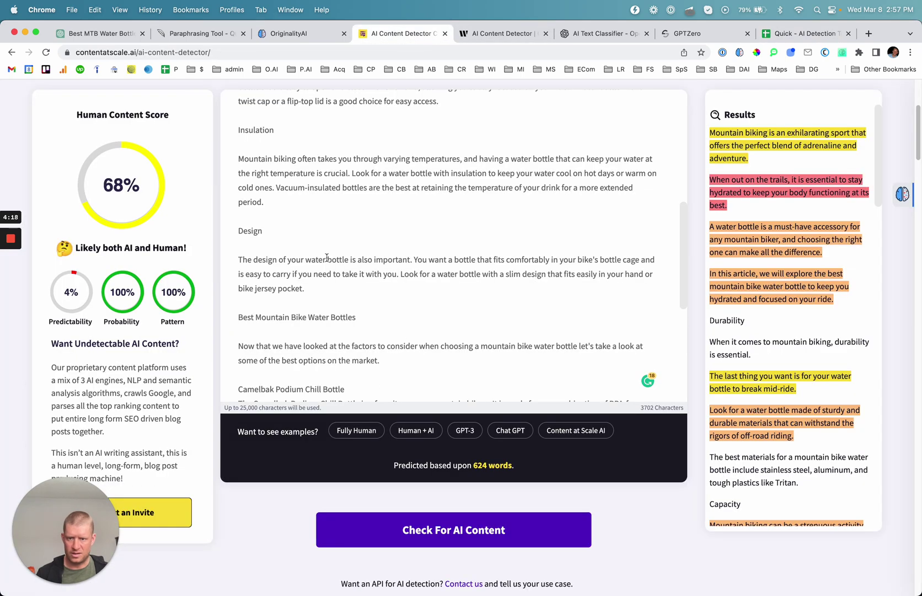
{"action": "scroll", "coordinate": [327, 258], "scroll_direction": "up", "scroll_amount": 10}
{"action": "left_click_drag", "start_coordinate": [248, 317], "coordinate": [504, 513]}
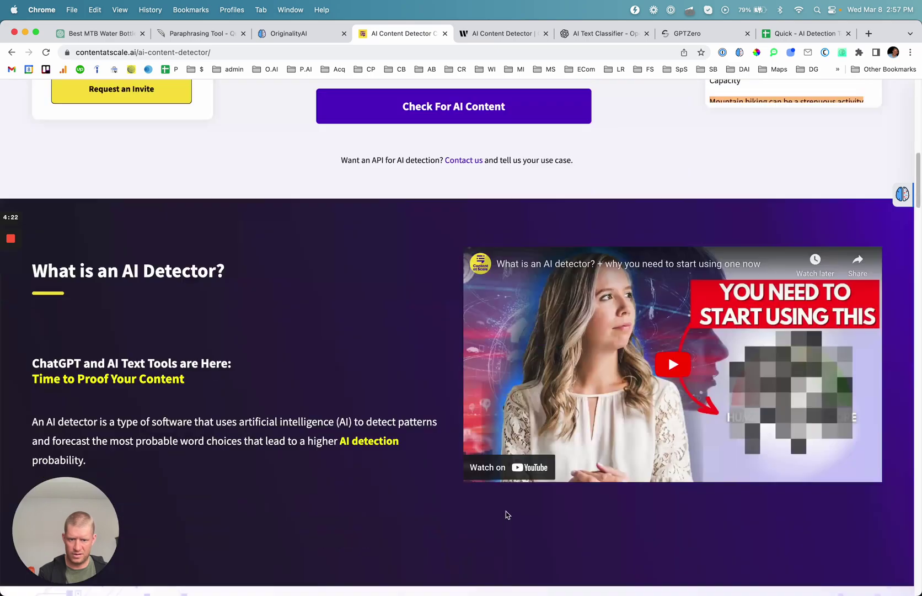
{"action": "key", "text": "BackSpace"}
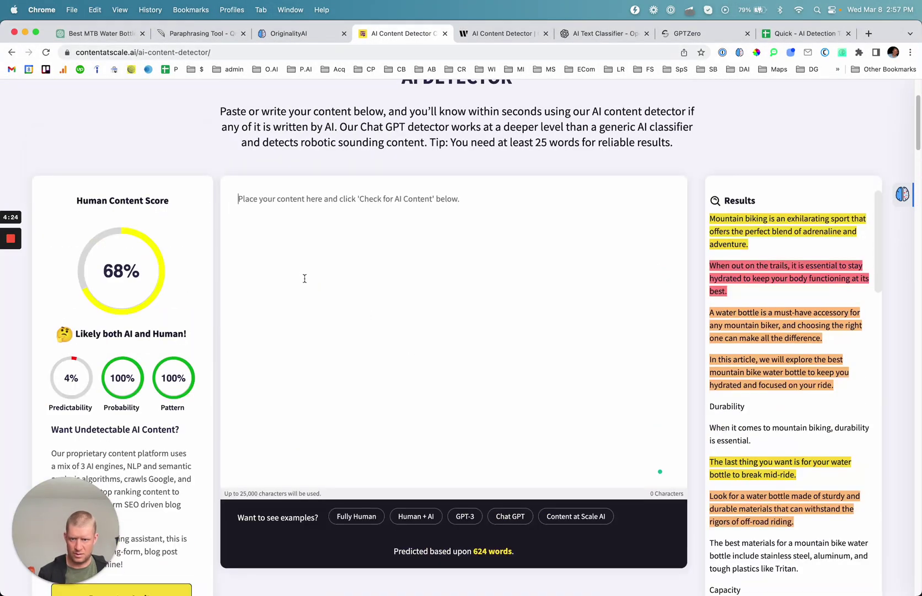
{"action": "key", "text": "super+v"}
{"action": "scroll", "coordinate": [452, 386], "scroll_direction": "down", "scroll_amount": 5}
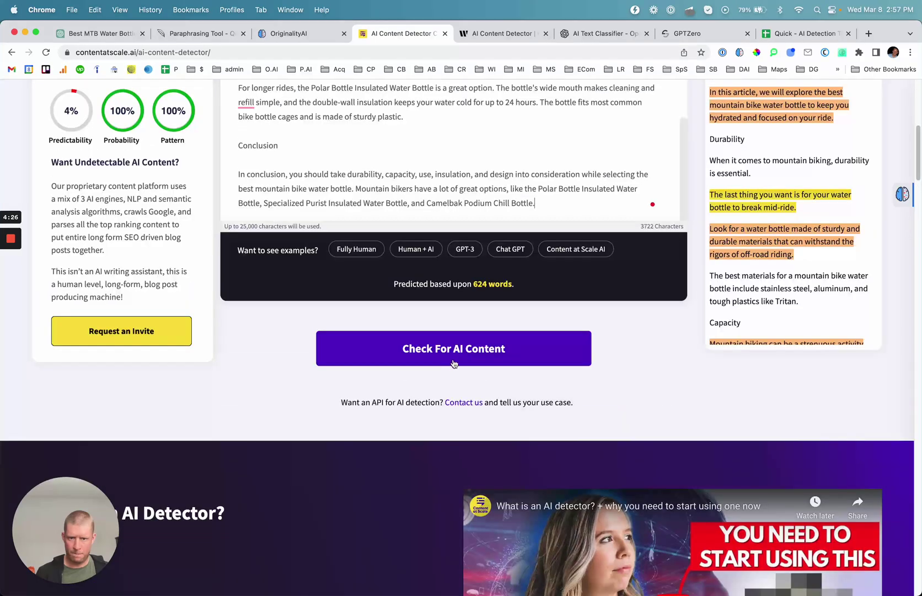
{"action": "left_click", "coordinate": [454, 348]}
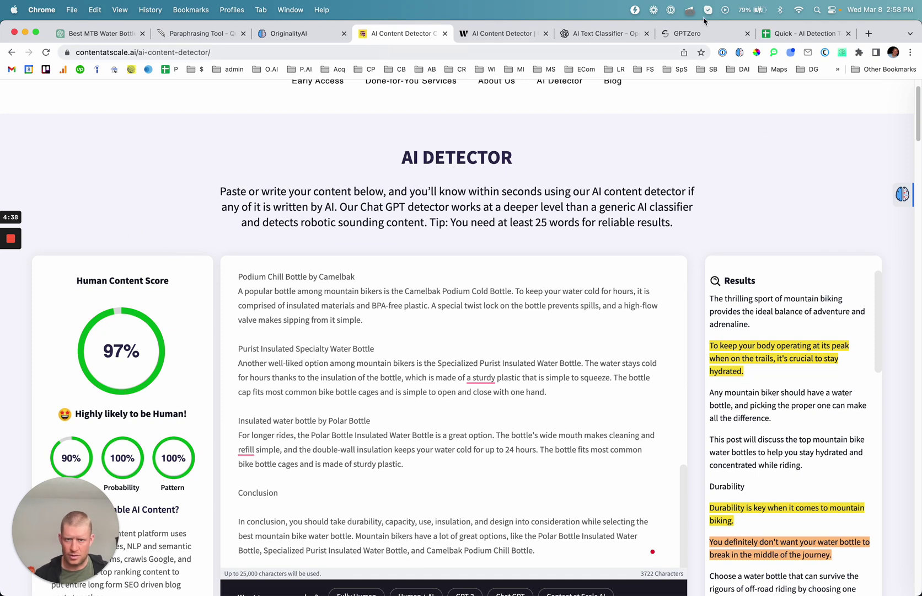
In the spreadsheet, calculate =1-.68 in cell C9 and set ContentAtScale's ChatGPT Article result to 32%.
{"action": "left_click", "coordinate": [807, 32]}
{"action": "left_click", "coordinate": [207, 205]}
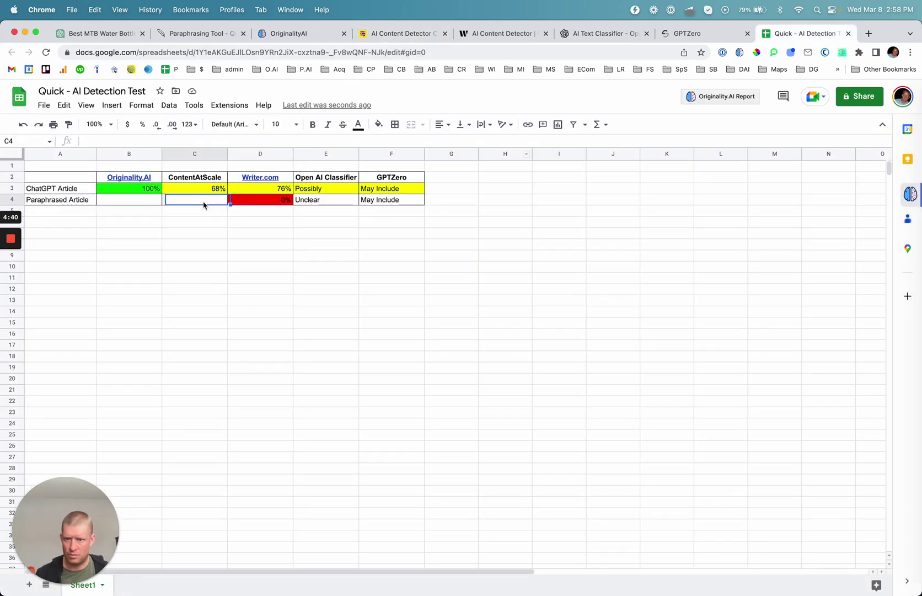
{"action": "left_click", "coordinate": [202, 191]}
{"action": "left_click", "coordinate": [181, 259]}
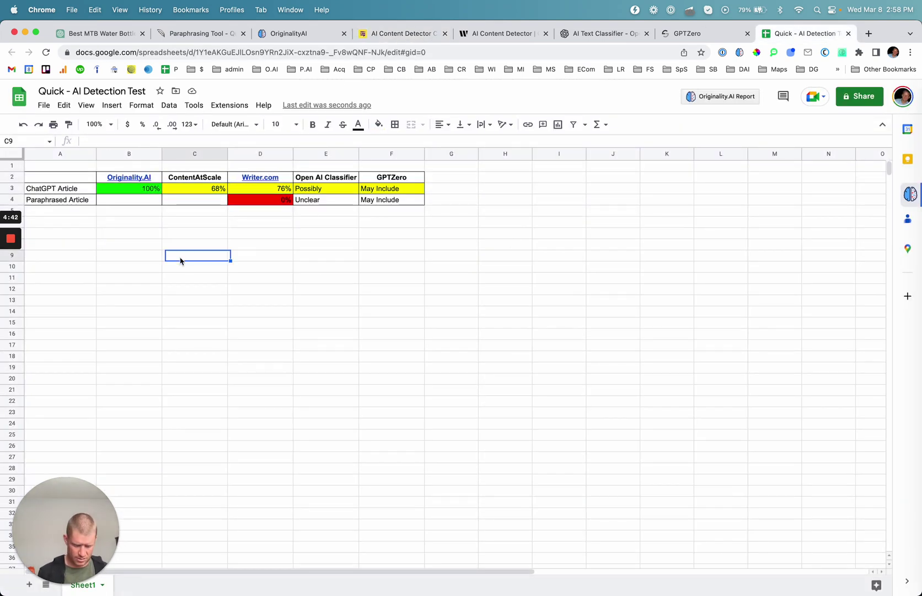
{"action": "type", "text": "=1-.68"}
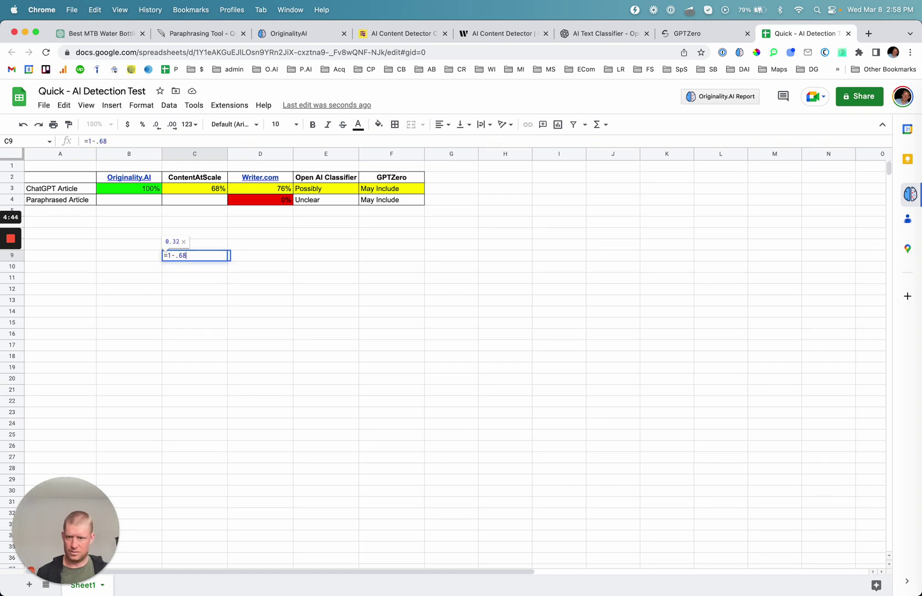
{"action": "left_click", "coordinate": [218, 255]}
{"action": "left_click", "coordinate": [208, 190]}
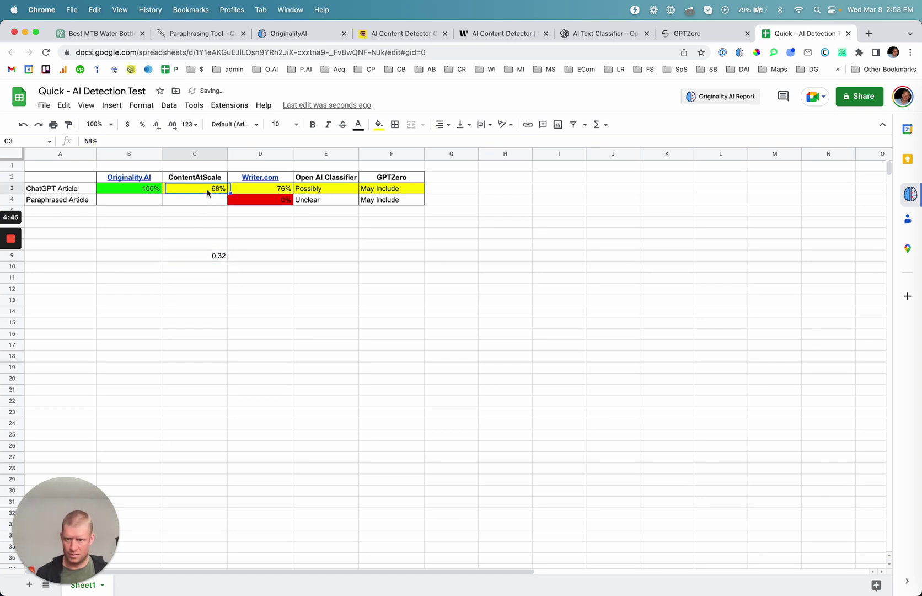
{"action": "type", "text": "32"}
{"action": "key", "text": "Return"}
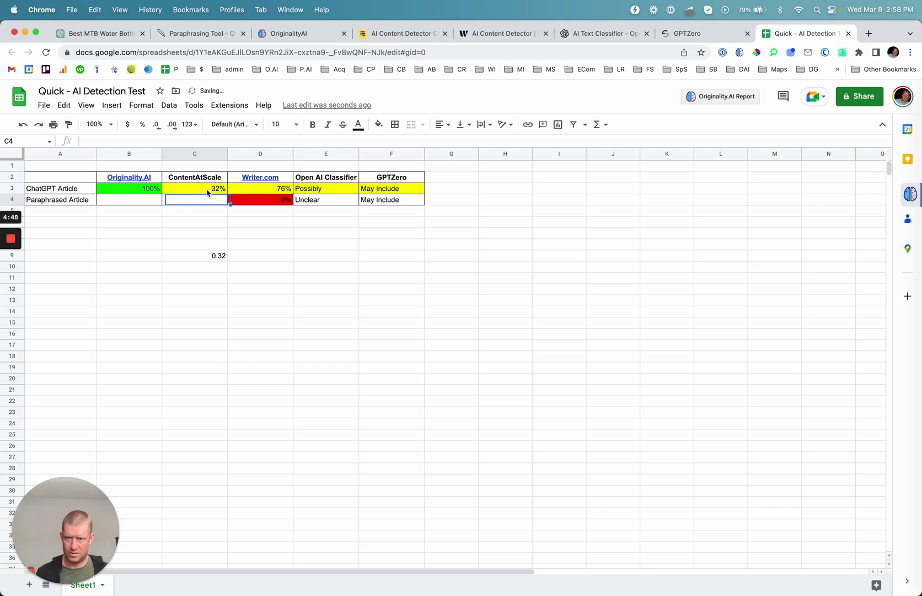
Enter 3% for ContentAtScale in the Paraphrased Article row and fill the cell red.
{"action": "type", "text": "3"}
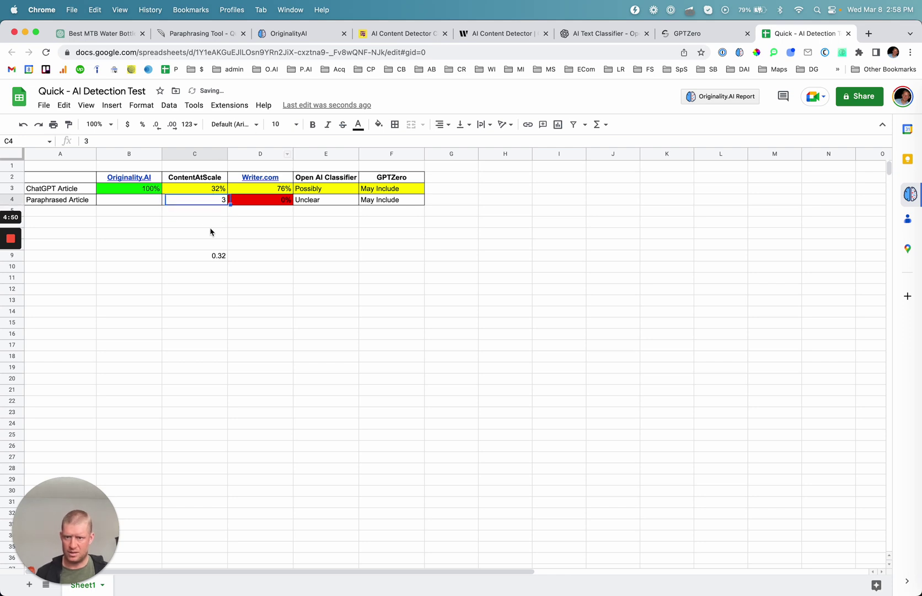
{"action": "left_click", "coordinate": [379, 126]}
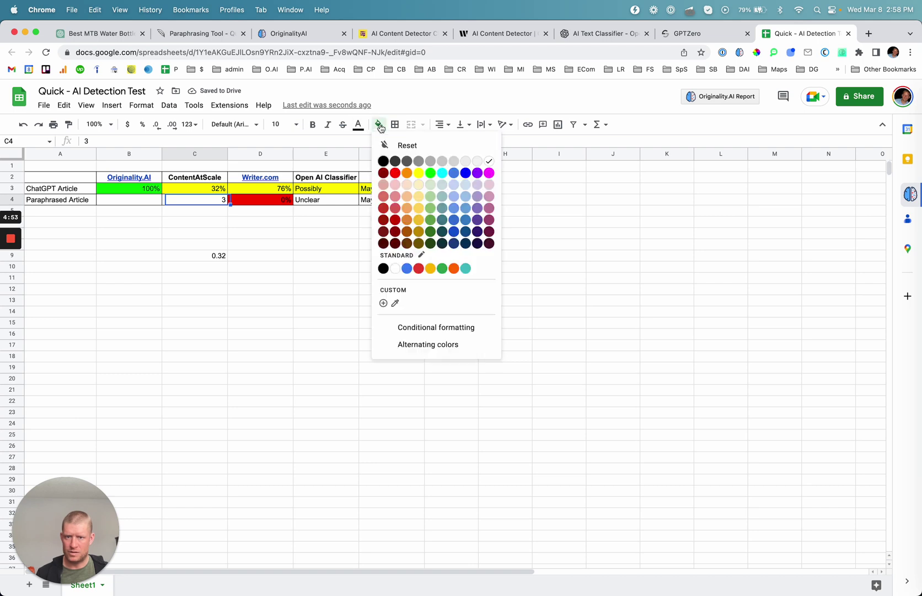
{"action": "left_click", "coordinate": [395, 173]}
{"action": "left_click", "coordinate": [194, 191]}
{"action": "left_click", "coordinate": [198, 201]}
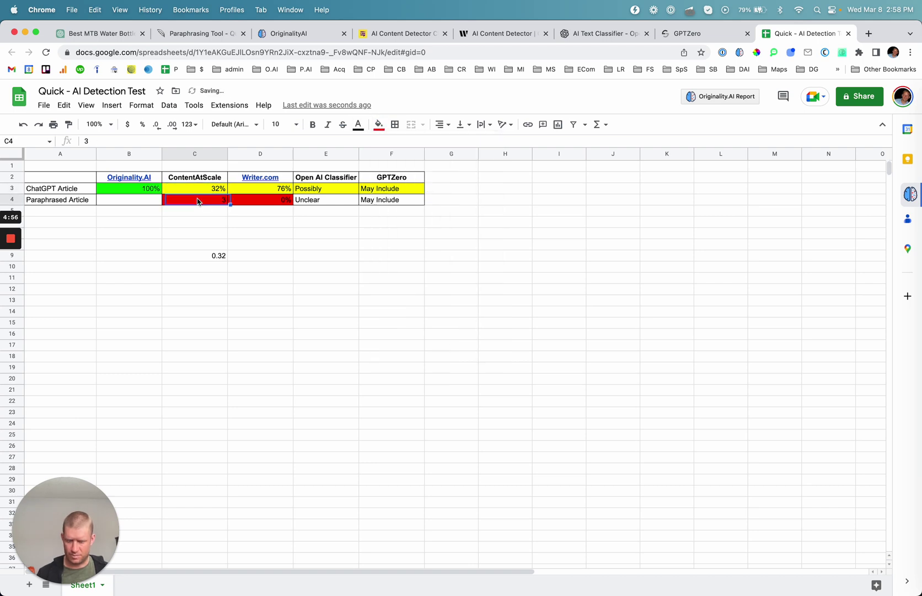
Delete the scratch calculation in cell C9 and select the empty Originality.AI cell in the Paraphrased Article row.
{"action": "key", "text": "Down"}
{"action": "key", "text": "Down"}
{"action": "key", "text": "Down"}
{"action": "key", "text": "Down"}
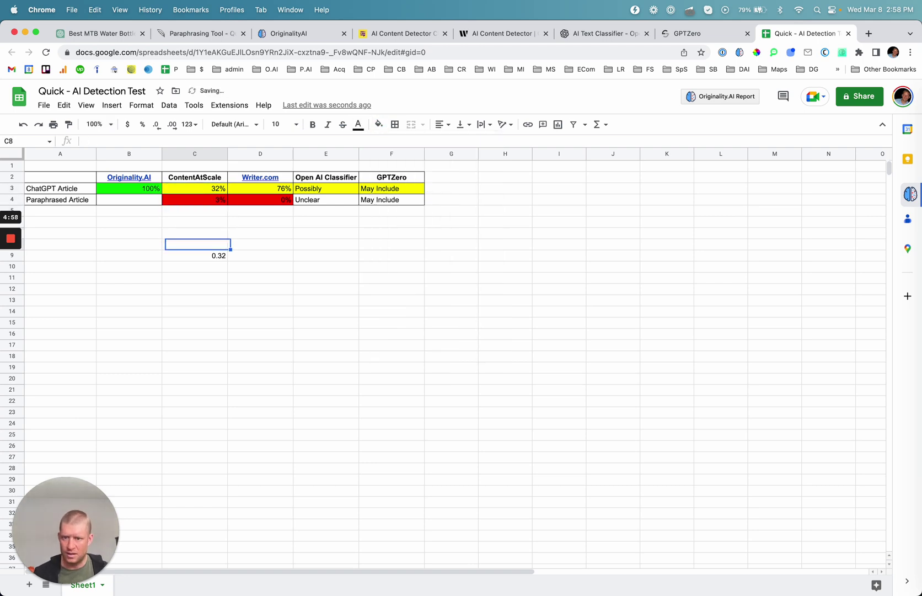
{"action": "key", "text": "Down"}
{"action": "key", "text": "Delete"}
{"action": "key", "text": "Up"}
{"action": "key", "text": "Up"}
{"action": "key", "text": "Up"}
{"action": "key", "text": "Up"}
{"action": "key", "text": "Up"}
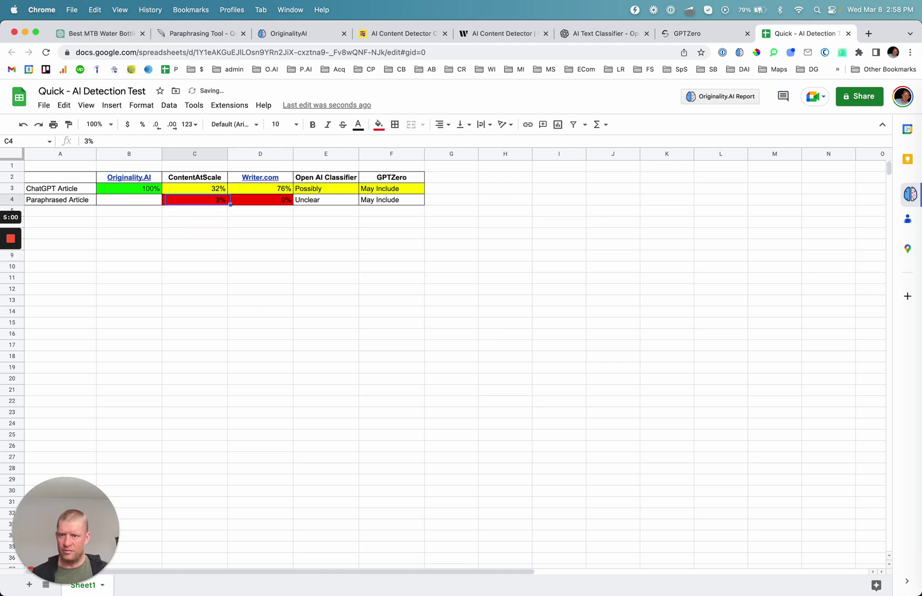
{"action": "key", "text": "Left"}
{"action": "left_click", "coordinate": [166, 204]}
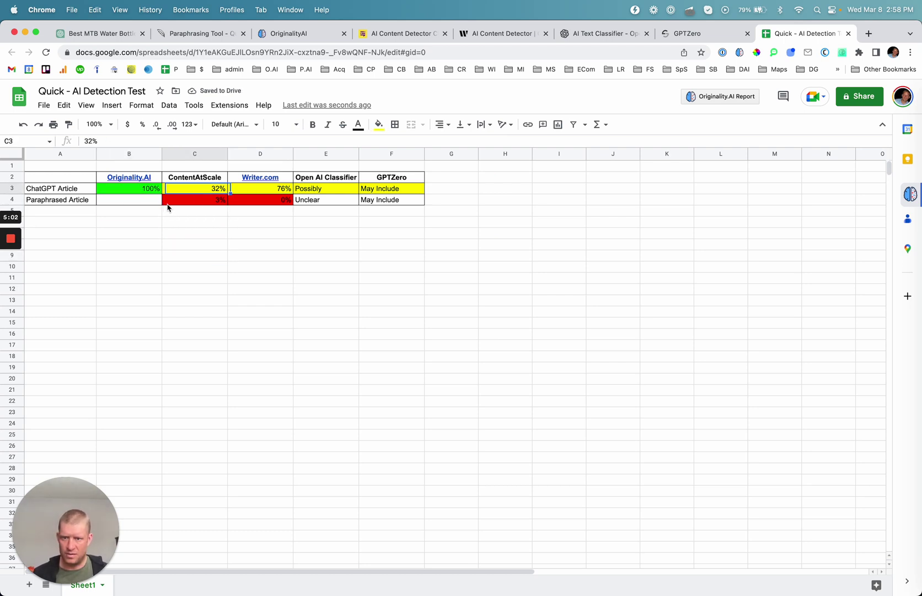
{"action": "left_click", "coordinate": [137, 207]}
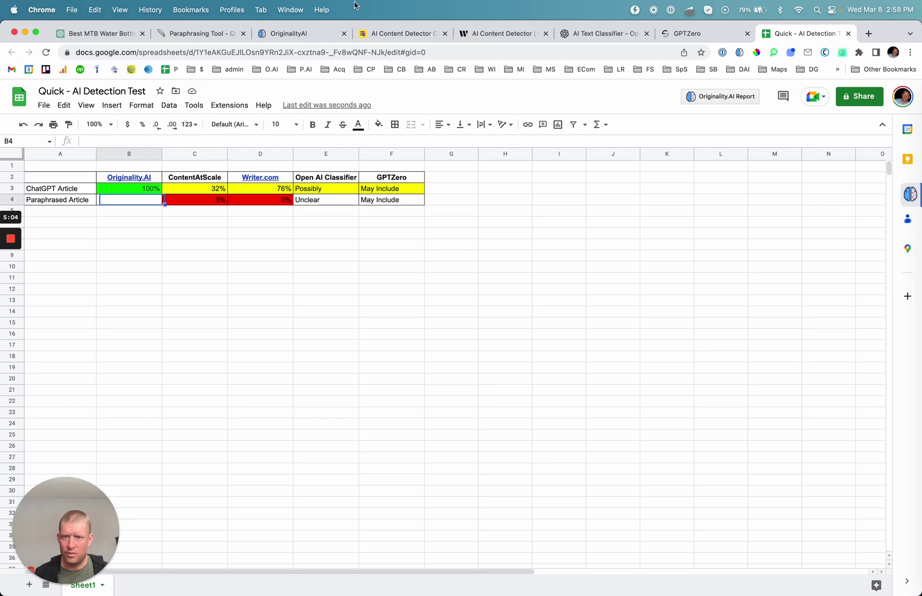
Switch to Originality.AI, reload the scan page to get an empty form, and scan the paraphrased article.
{"action": "left_click", "coordinate": [284, 39]}
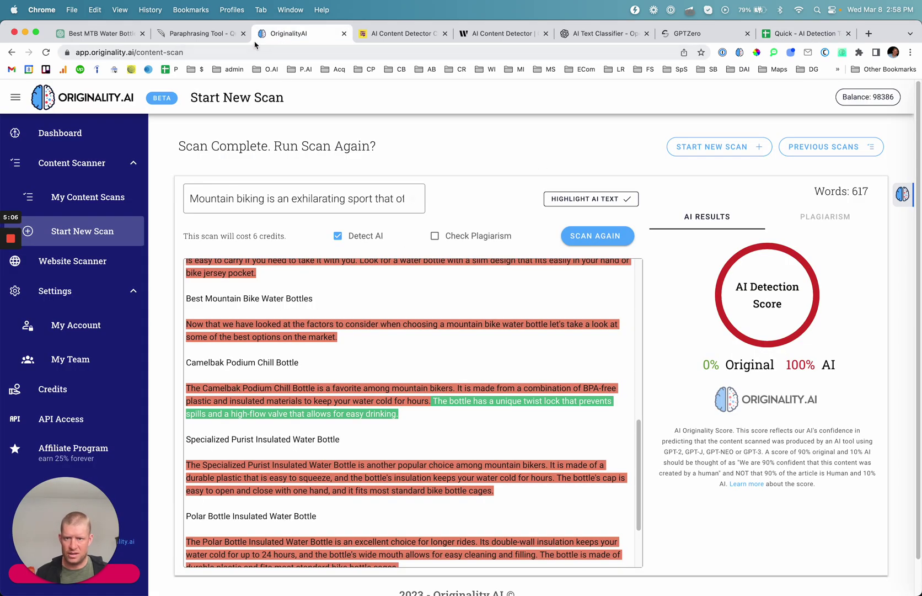
{"action": "left_click", "coordinate": [213, 52]}
{"action": "key", "text": "Return"}
{"action": "left_click", "coordinate": [234, 321]}
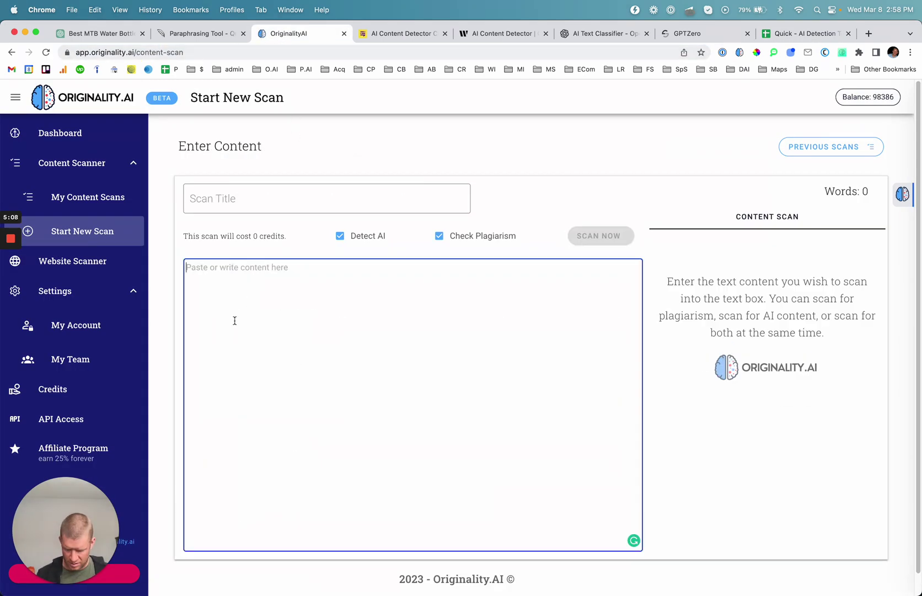
{"action": "key", "text": "super+v"}
{"action": "left_click", "coordinate": [610, 237]}
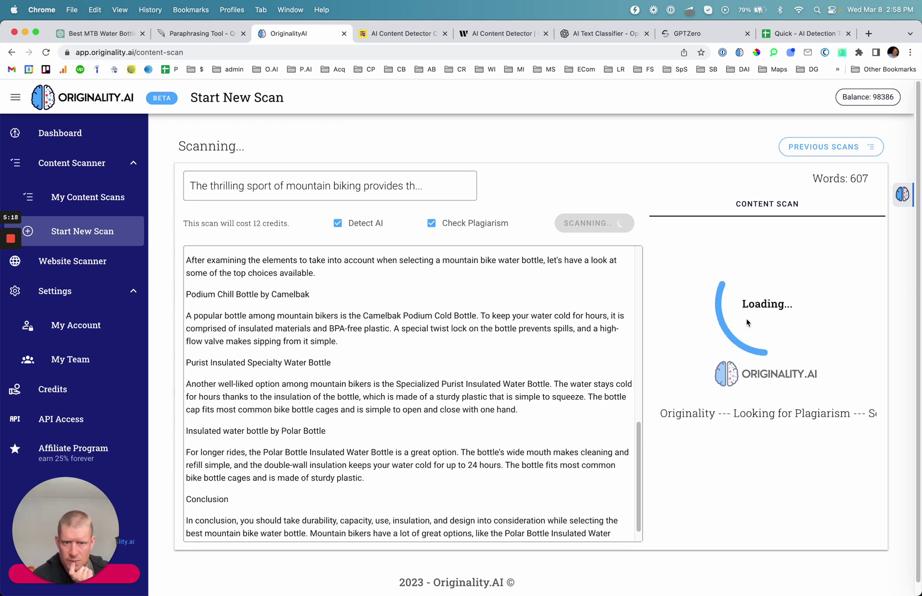
Reload the scan page for an empty form, disable the plagiarism check, and scan the paraphrased article for AI only.
{"action": "left_click", "coordinate": [205, 51]}
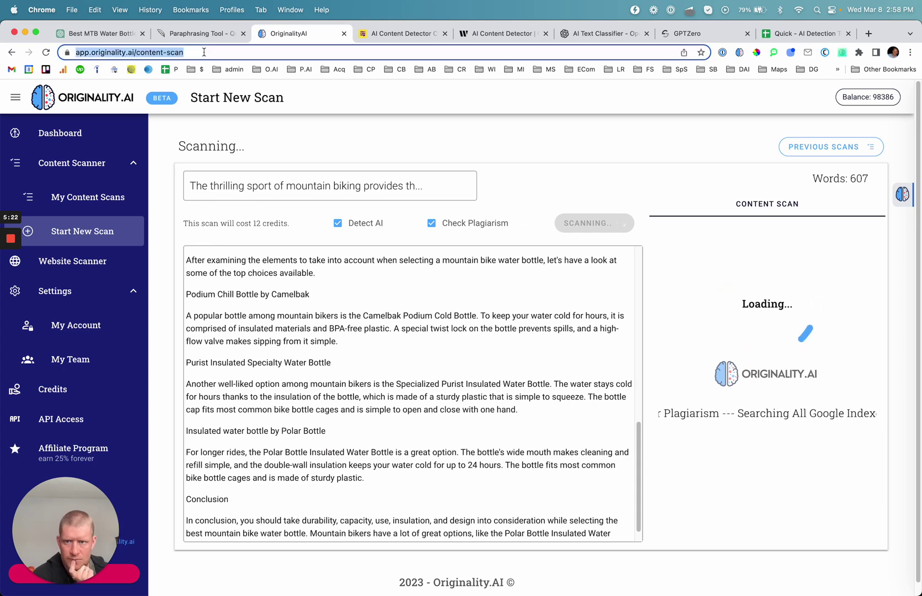
{"action": "key", "text": "Return"}
{"action": "left_click", "coordinate": [439, 236]}
{"action": "left_click", "coordinate": [369, 296]}
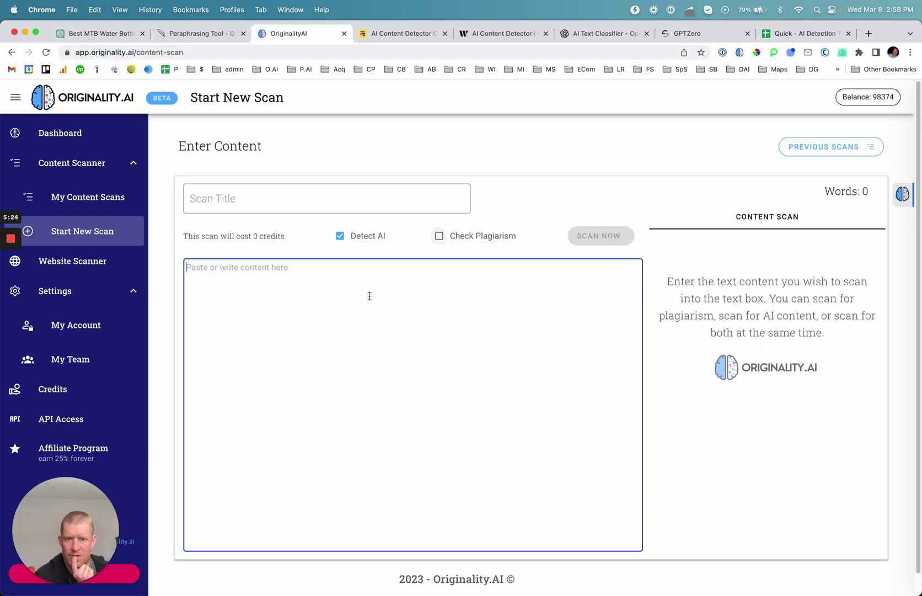
{"action": "key", "text": "super+v"}
{"action": "left_click", "coordinate": [590, 236]}
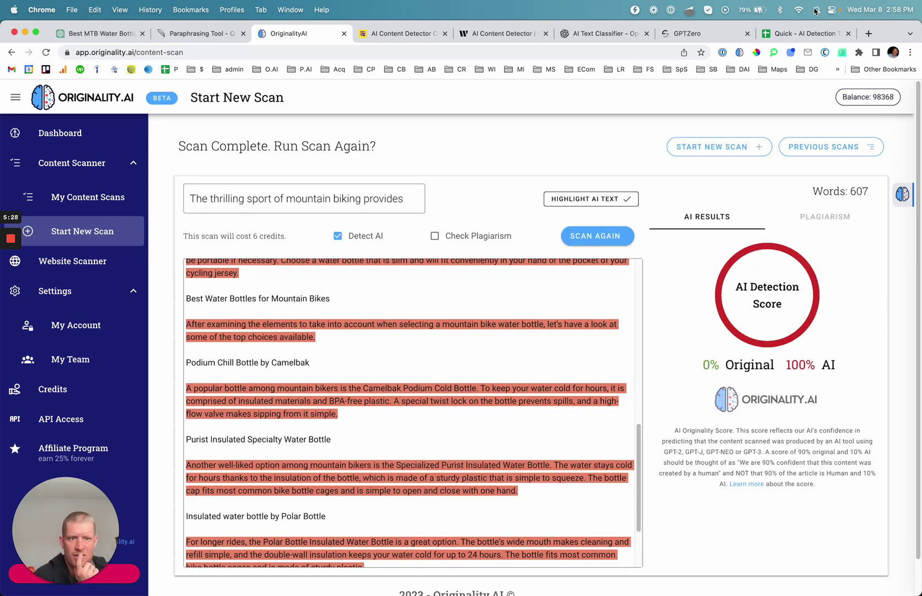
Switch to the spreadsheet and copy Originality.AI's green 100% ChatGPT Article result into its Paraphrased Article cell.
{"action": "left_click", "coordinate": [804, 33]}
{"action": "left_click", "coordinate": [120, 191]}
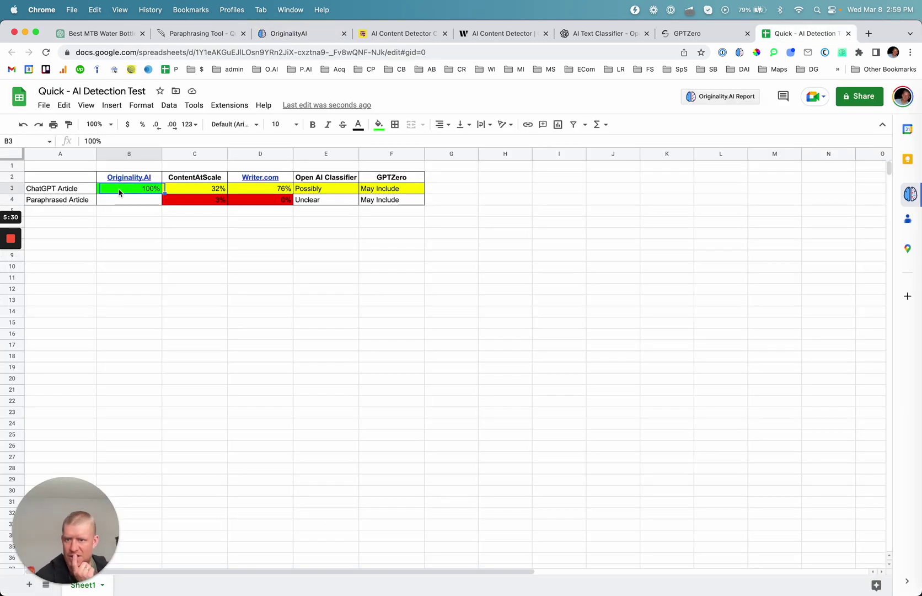
{"action": "key", "text": "cmd+c"}
{"action": "key", "text": "Down"}
{"action": "key", "text": "cmd+v"}
{"action": "key", "text": "Tab"}
{"action": "key", "text": "Up"}
{"action": "key", "text": "Left"}
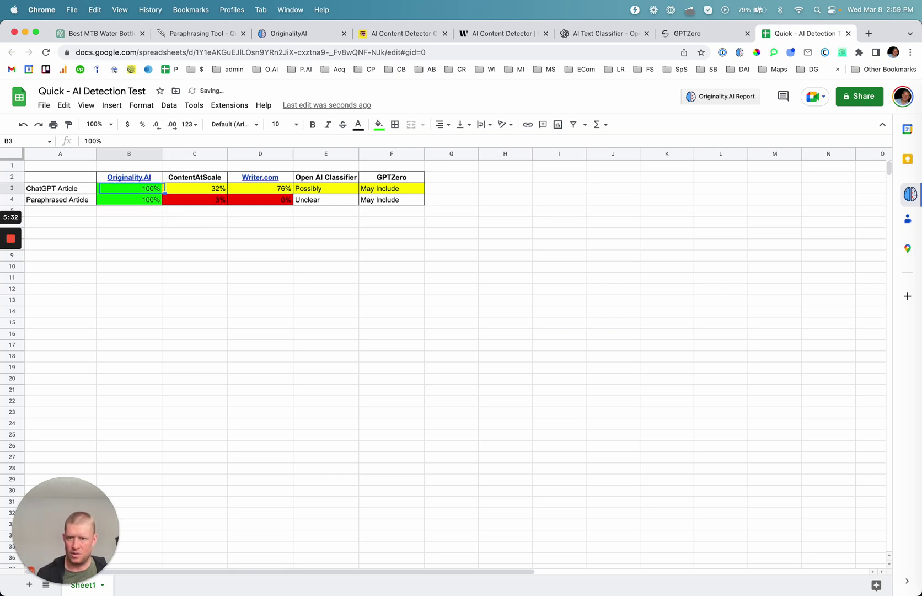
{"action": "left_click", "coordinate": [150, 234]}
{"action": "left_click", "coordinate": [127, 193]}
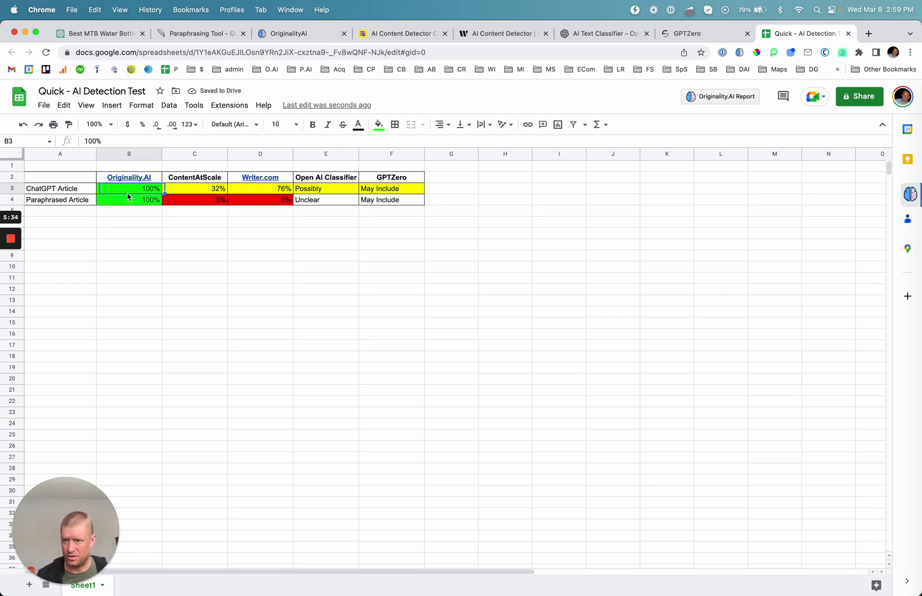
{"action": "left_click", "coordinate": [50, 192]}
{"action": "left_click", "coordinate": [128, 192]}
Fill the Open AI Classifier and GPTZero cells in the Paraphrased Article row red.
{"action": "left_click_drag", "start_coordinate": [369, 203], "coordinate": [339, 200]}
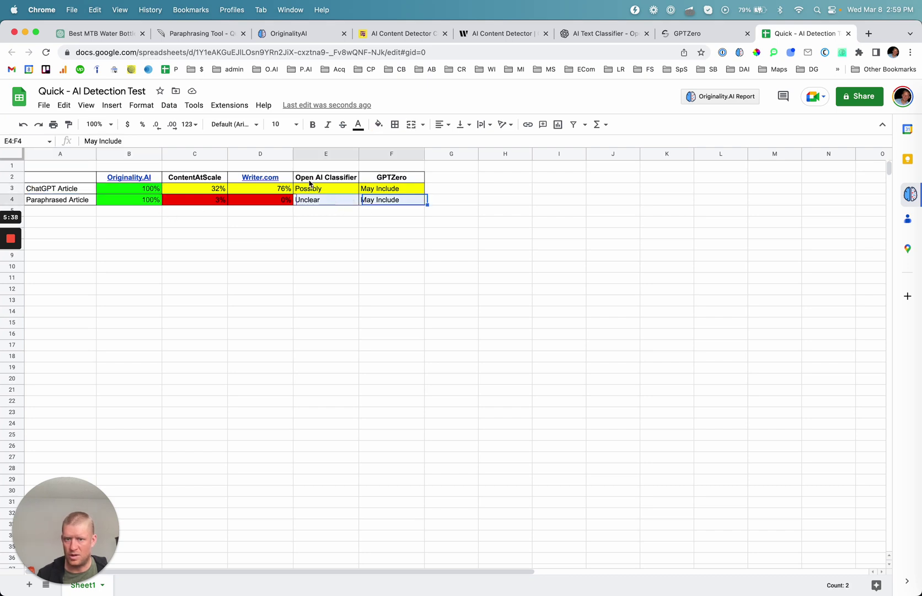
{"action": "left_click", "coordinate": [378, 124]}
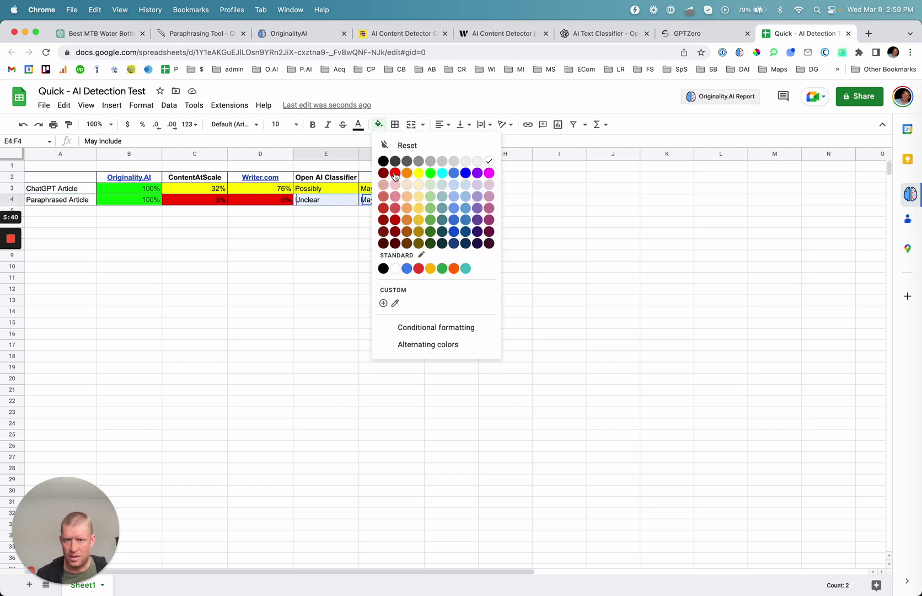
{"action": "left_click", "coordinate": [394, 173]}
{"action": "left_click", "coordinate": [342, 244]}
Change the fill of GPTZero's Paraphrased Article cell to yellow.
{"action": "left_click", "coordinate": [372, 202]}
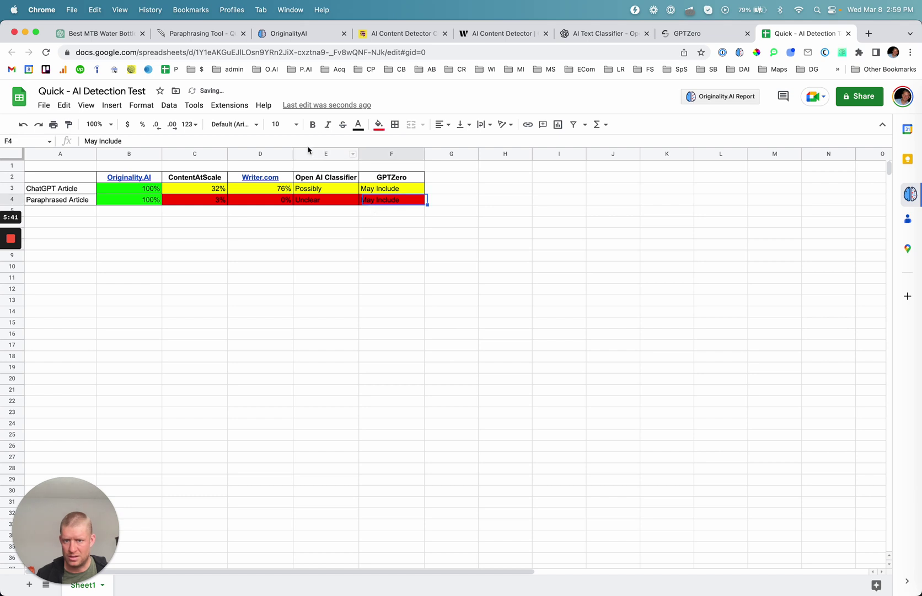
{"action": "left_click", "coordinate": [378, 125]}
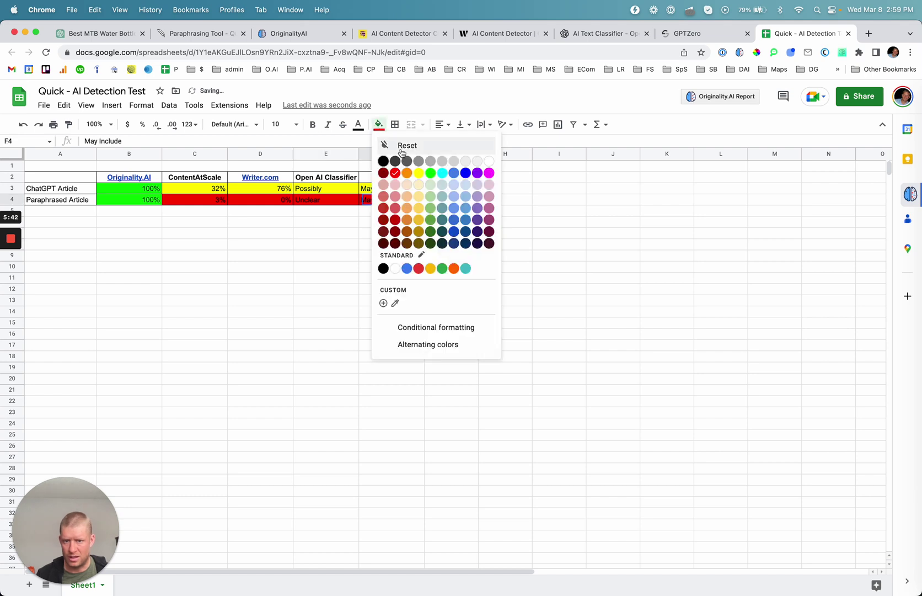
{"action": "left_click", "coordinate": [420, 176]}
{"action": "left_click", "coordinate": [321, 258]}
{"action": "left_click", "coordinate": [129, 223]}
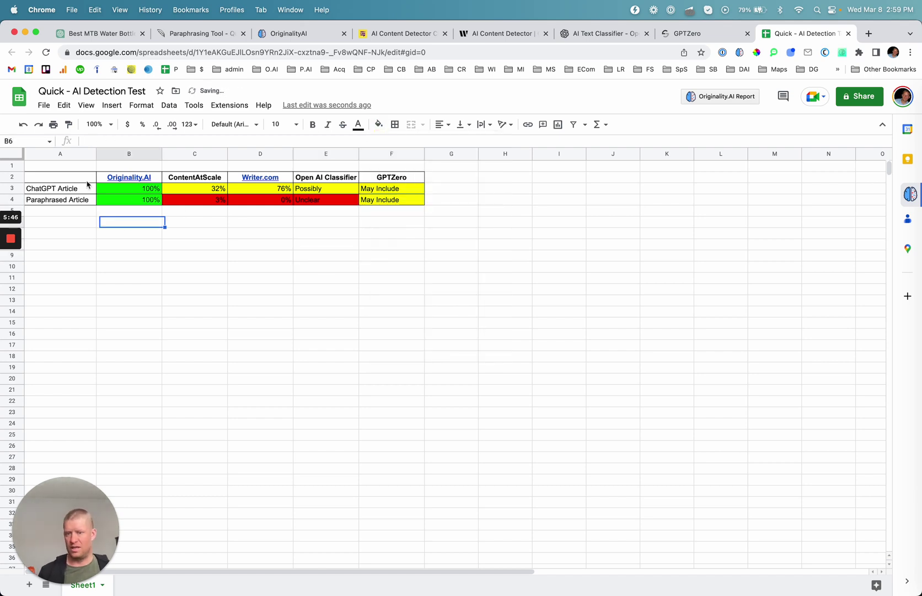
{"action": "left_click", "coordinate": [62, 200]}
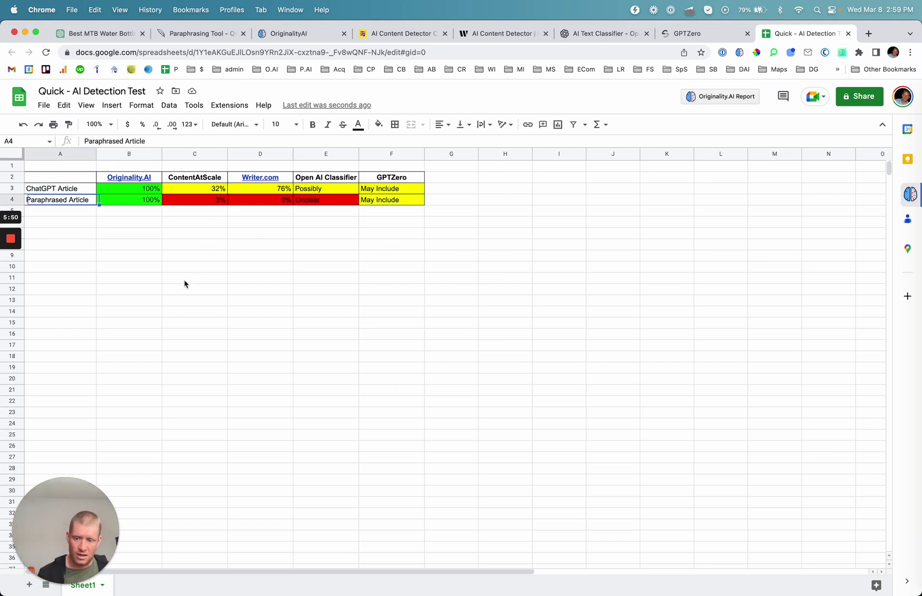
{"action": "left_click", "coordinate": [126, 223]}
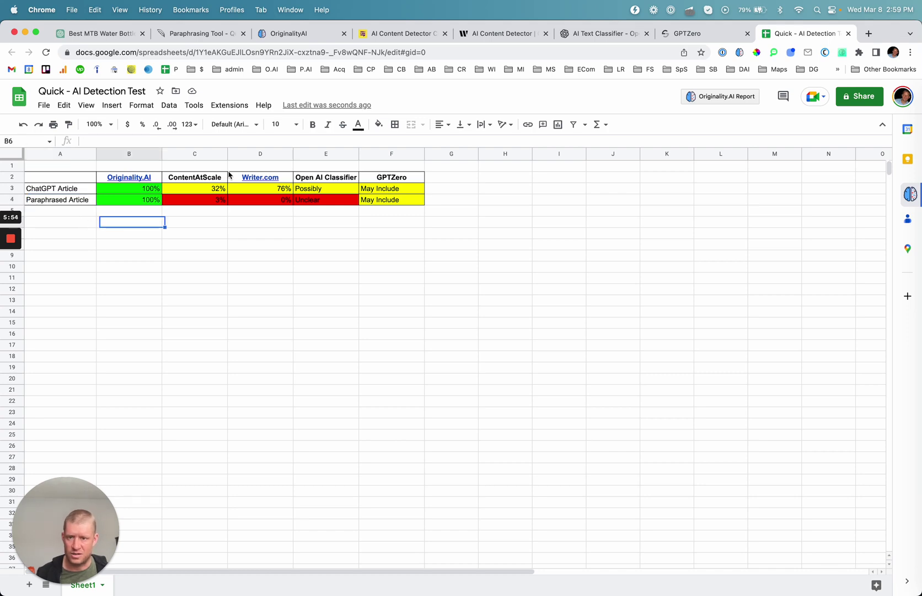
{"action": "left_click", "coordinate": [200, 236]}
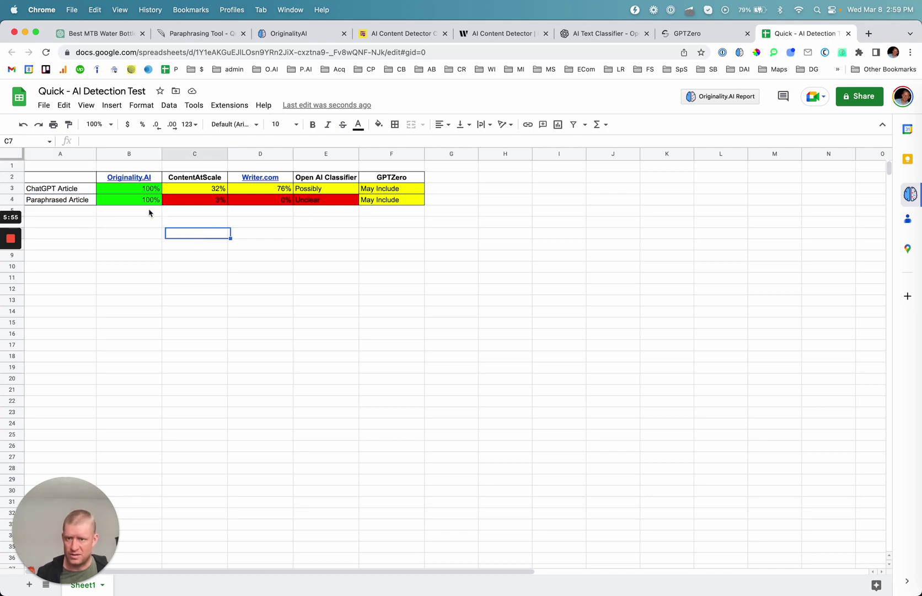
{"action": "left_click", "coordinate": [61, 190]}
Review the original mountain bike water bottle article in ChatGPT and its paraphrased version in QuillBot.
{"action": "left_click", "coordinate": [97, 34]}
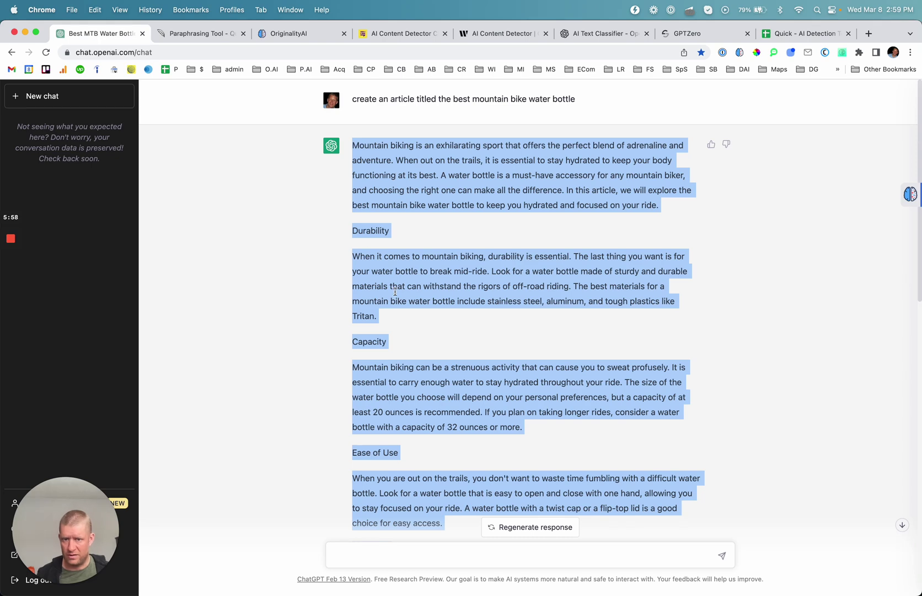
{"action": "scroll", "coordinate": [543, 269], "scroll_direction": "down", "scroll_amount": 15}
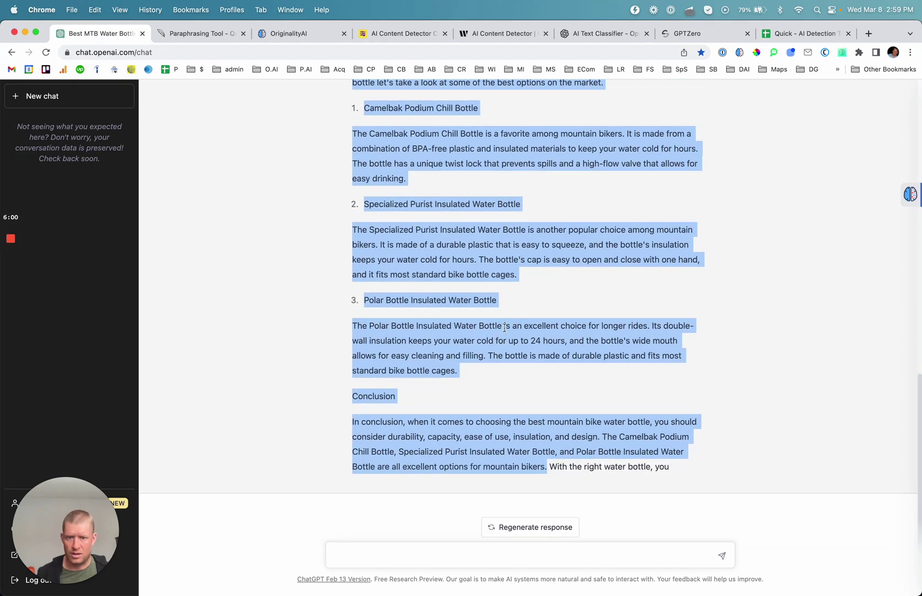
{"action": "scroll", "coordinate": [504, 328], "scroll_direction": "up", "scroll_amount": 15}
{"action": "left_click", "coordinate": [405, 268]}
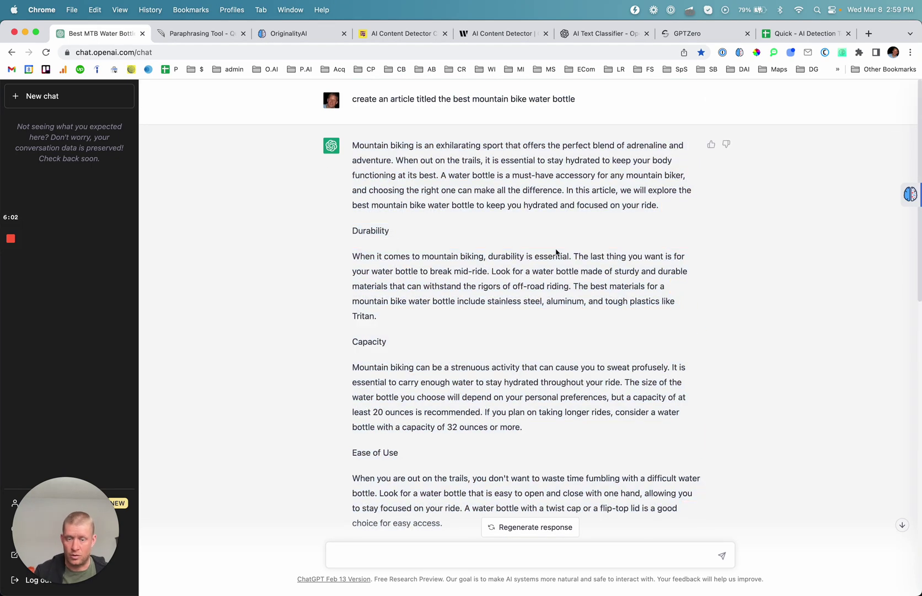
{"action": "left_click", "coordinate": [208, 33]}
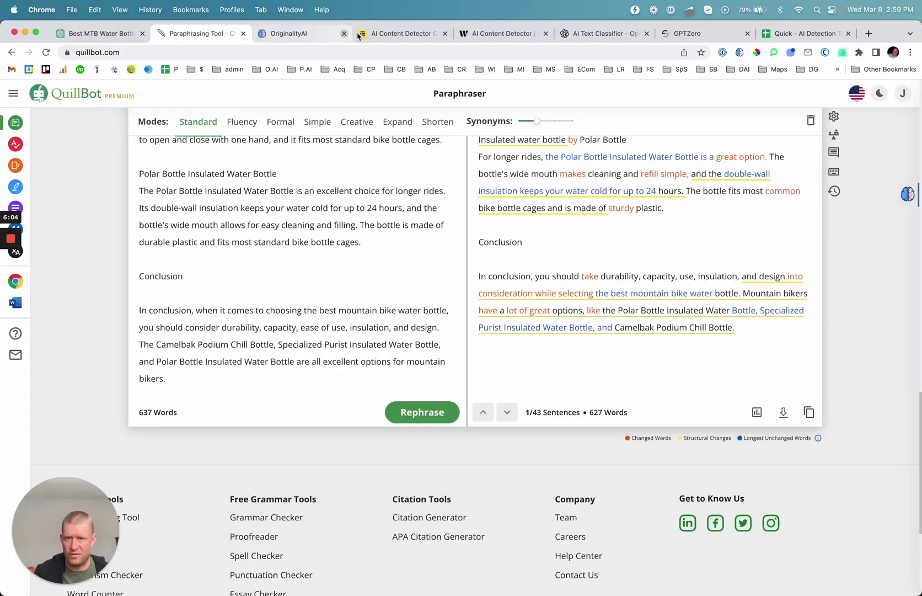
Return to the spreadsheet and enter the bold heading "AI Detection Score" in cell A1 above the results table.
{"action": "left_click", "coordinate": [769, 37]}
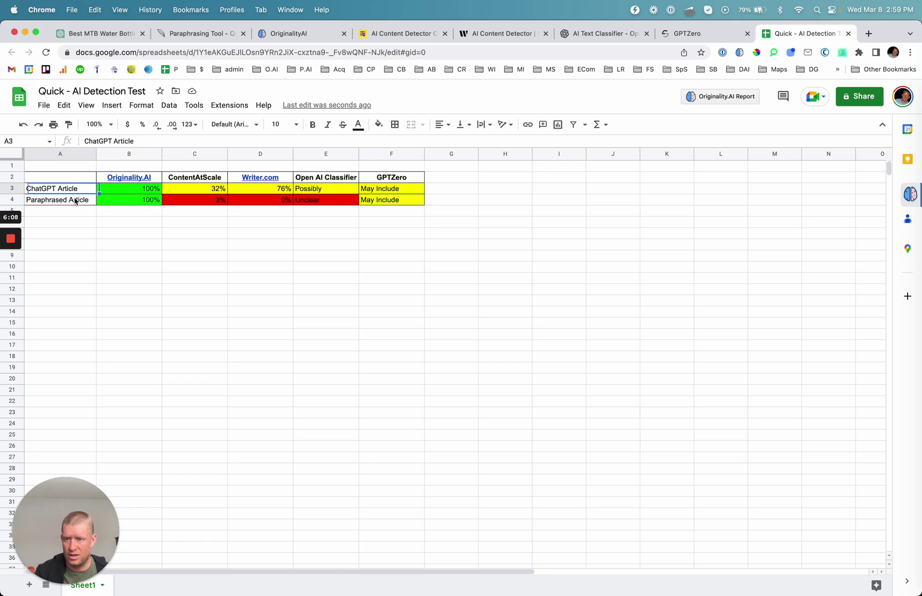
{"action": "left_click", "coordinate": [75, 201]}
{"action": "left_click", "coordinate": [69, 168]}
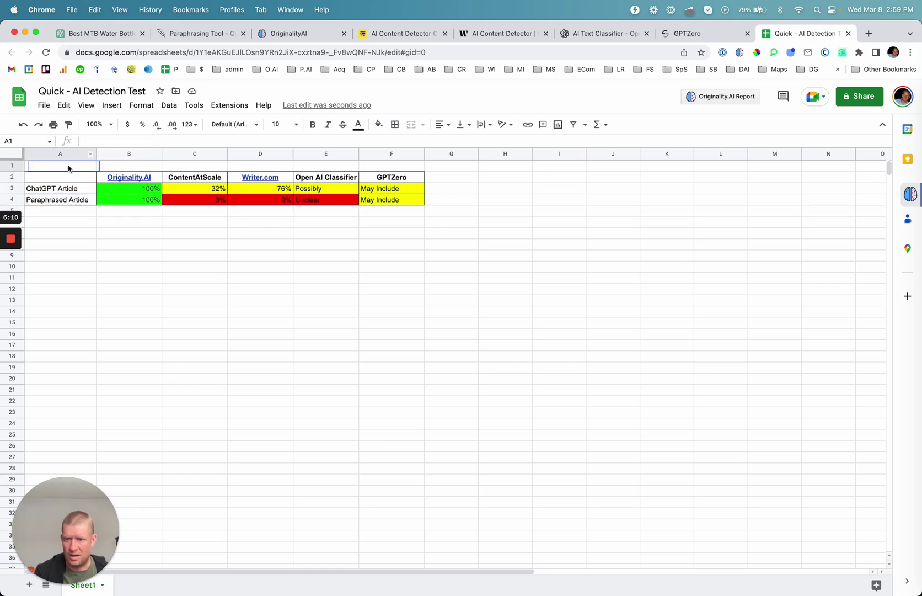
{"action": "type", "text": "AI Detection SC"}
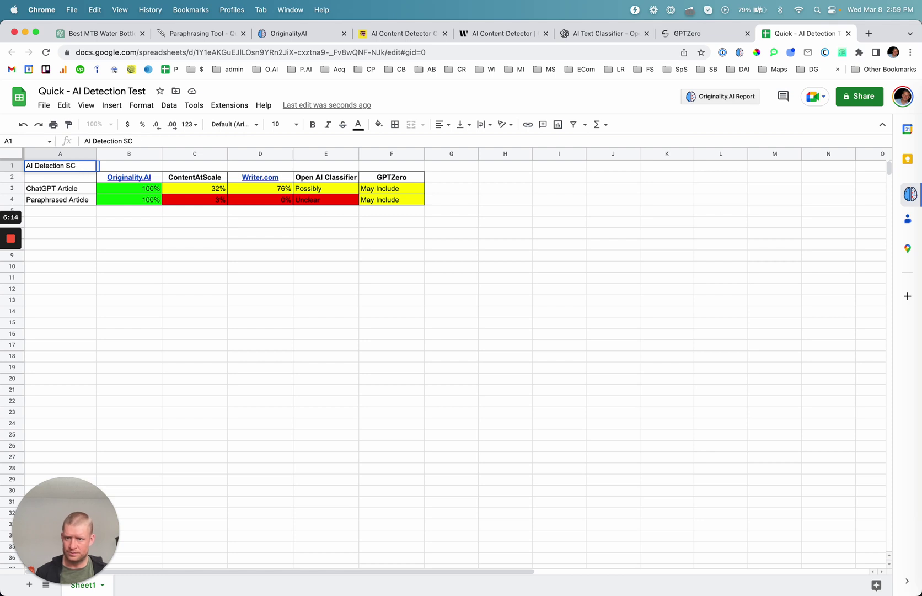
{"action": "type", "text": "ore"}
{"action": "key", "text": "Return"}
{"action": "key", "text": "Up"}
{"action": "key", "text": "super+b"}
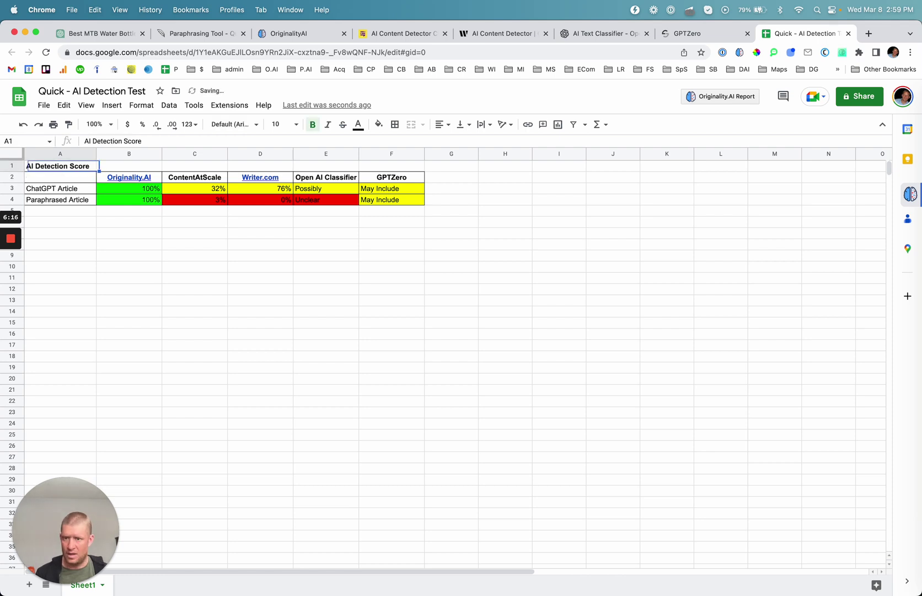
{"action": "left_click", "coordinate": [272, 278]}
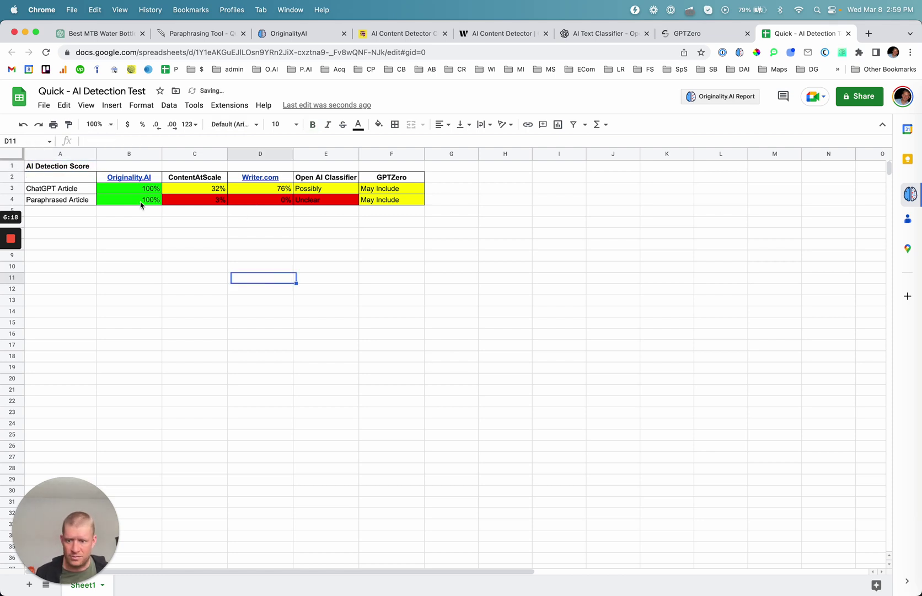
{"action": "left_click", "coordinate": [115, 215]}
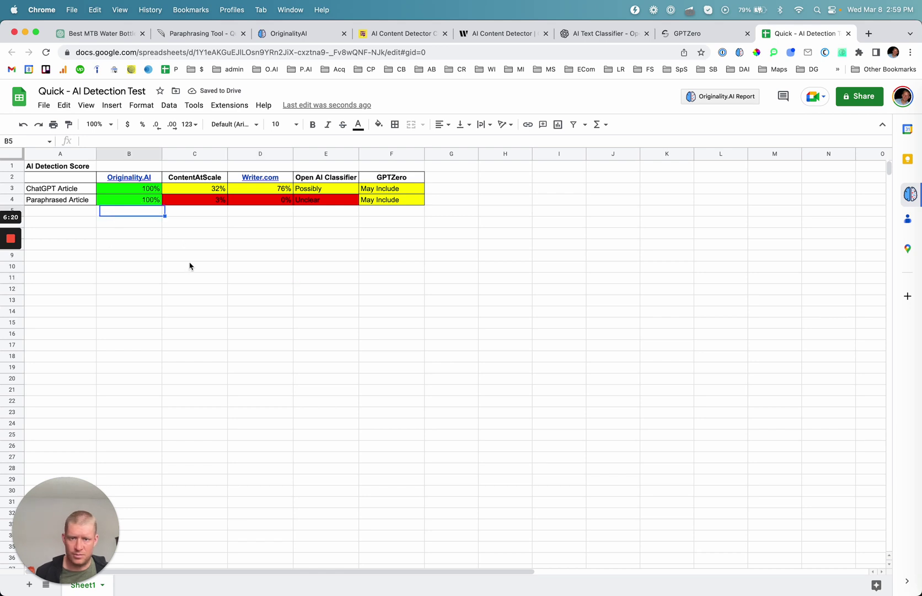